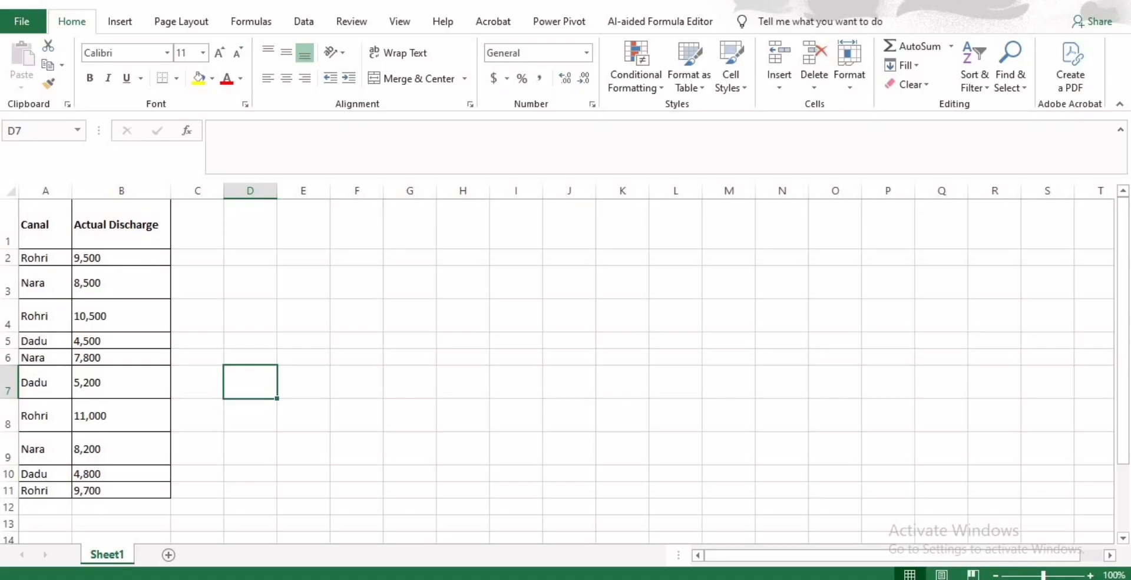
# Insert a 2-D Clustered Column chart from the canal and actual discharge data in A1:B11.
pyautogui.moveTo(45, 224); pyautogui.dragTo(122, 490)
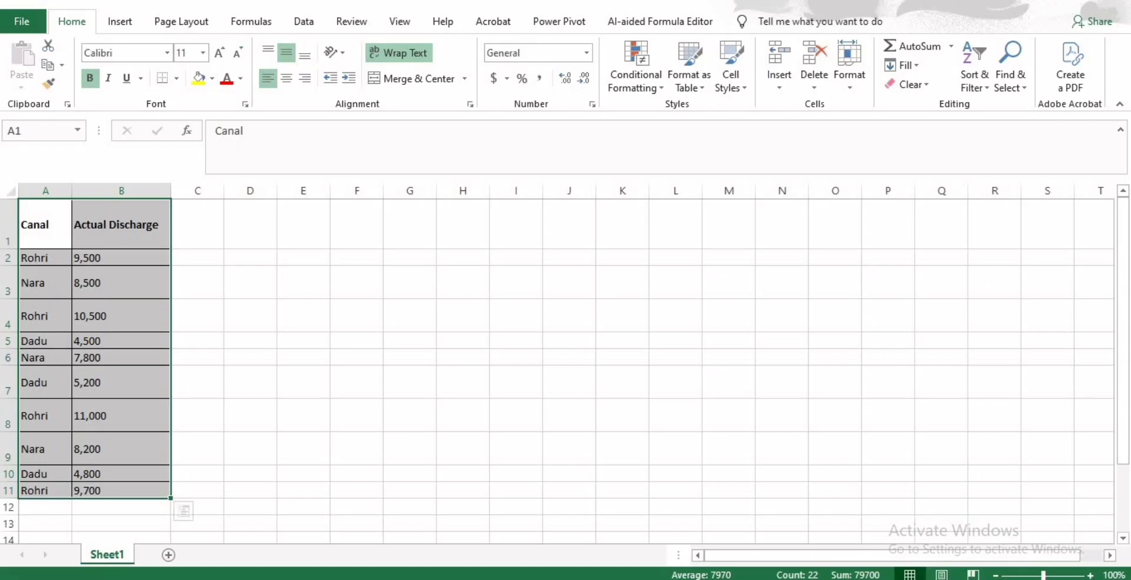
pyautogui.click(119, 22)
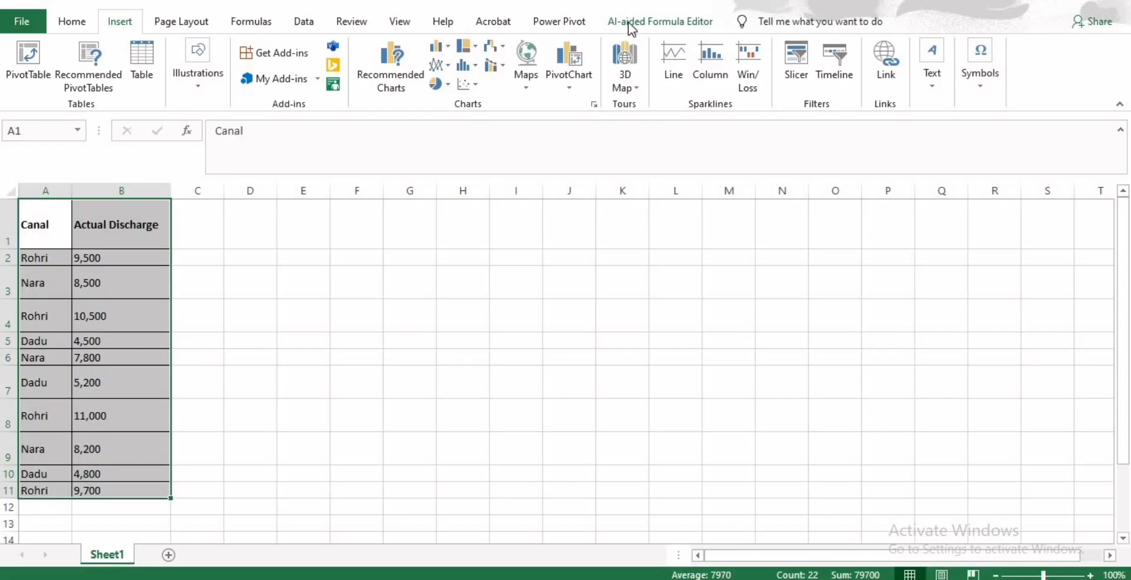
pyautogui.click(448, 47)
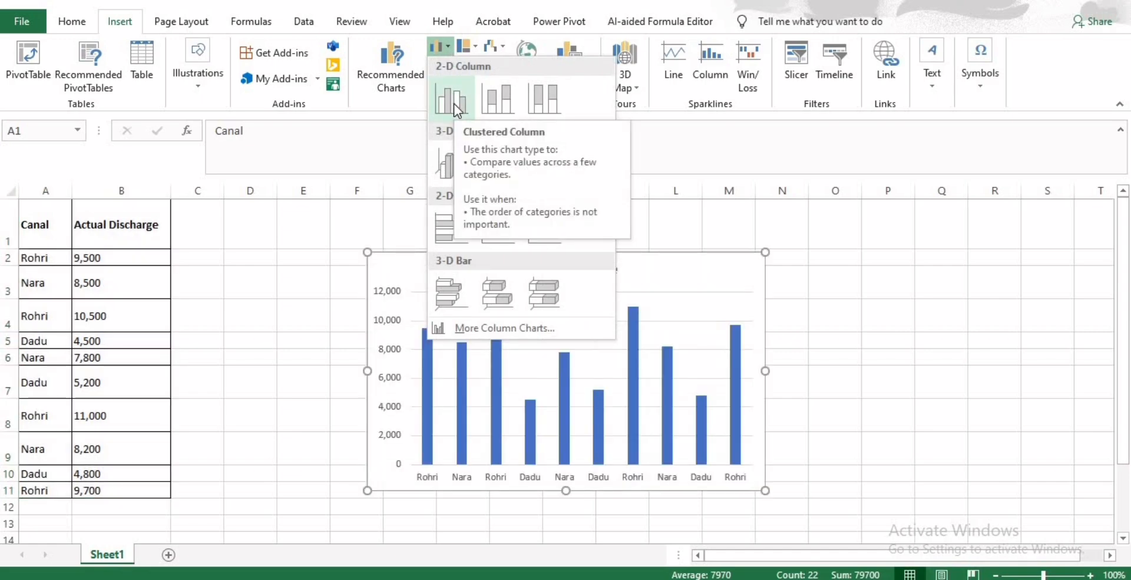
pyautogui.click(454, 103)
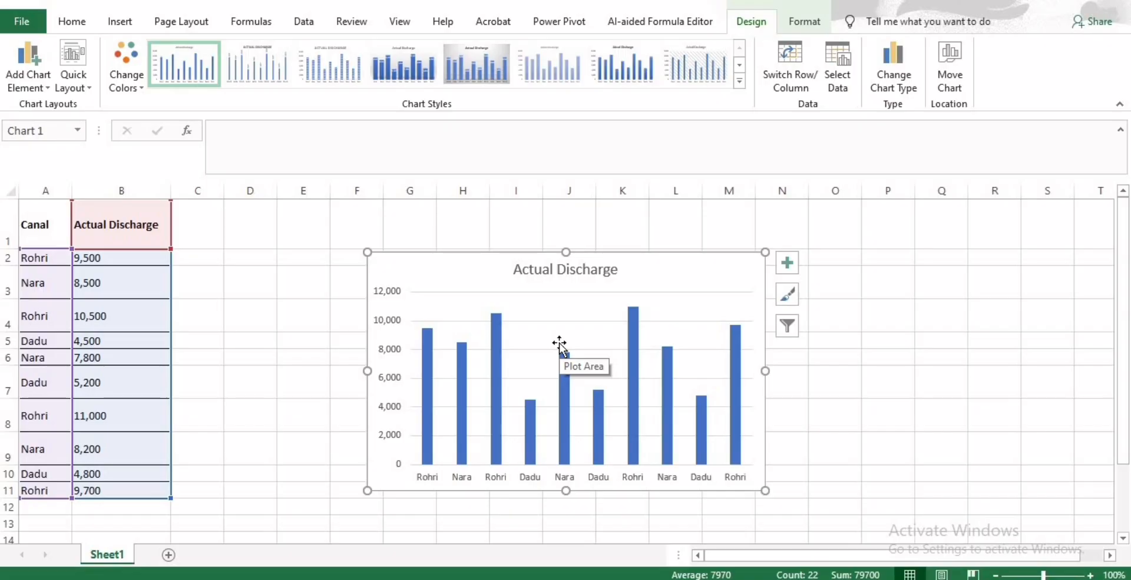
# Change the discharge chart's type from column to Clustered Bar.
pyautogui.rightClick(588, 318)
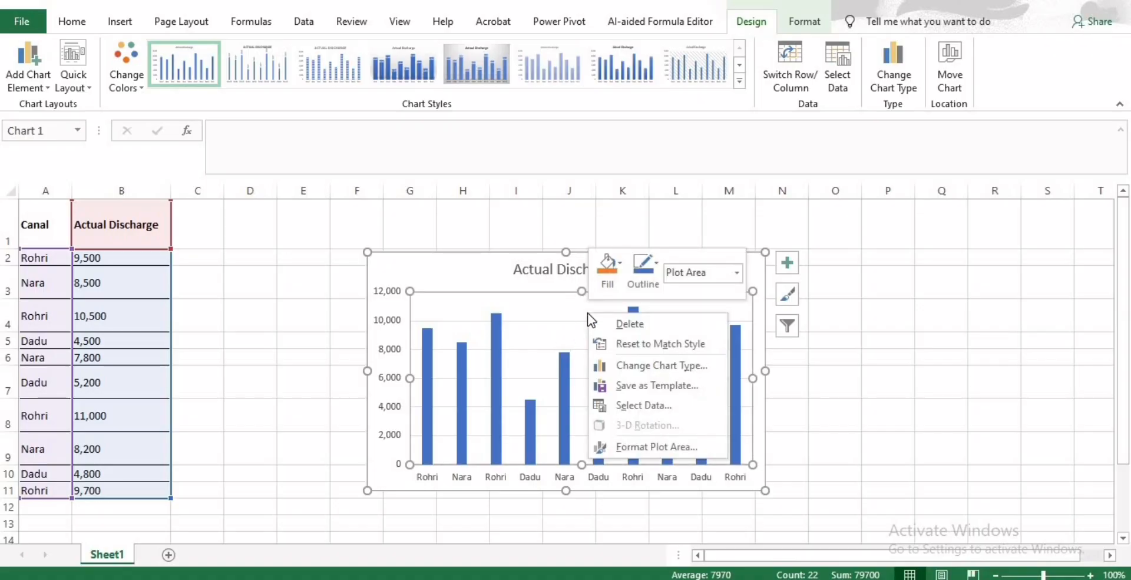
pyautogui.click(625, 366)
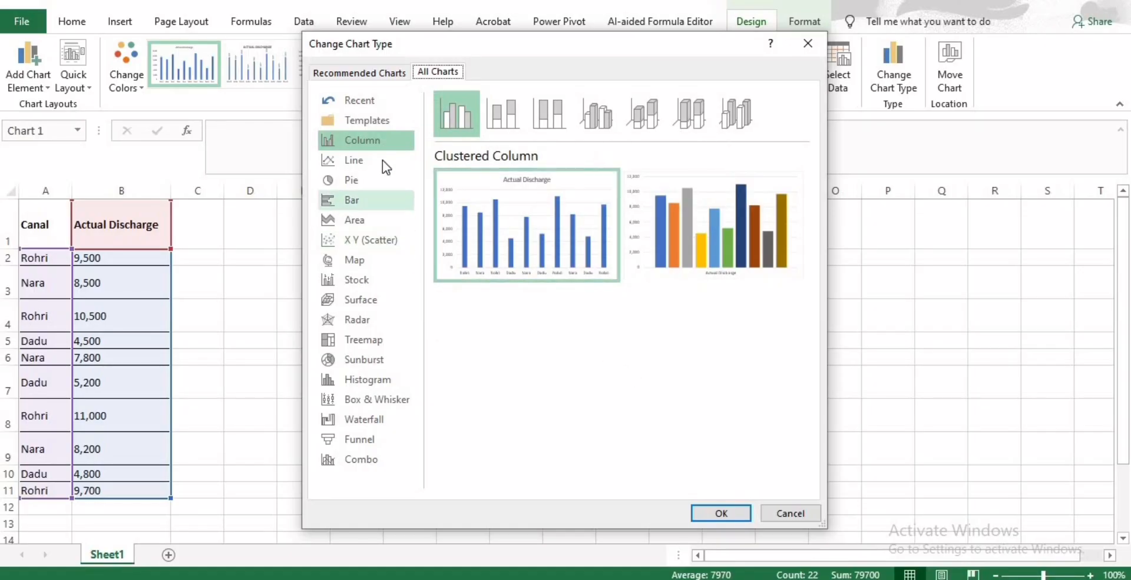
pyautogui.click(386, 141)
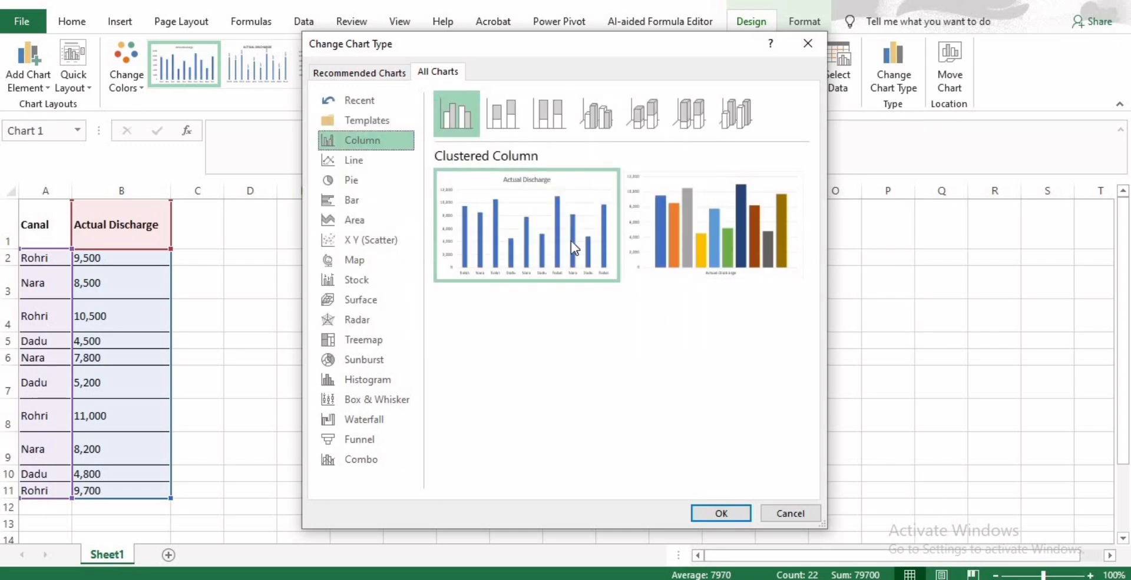
pyautogui.moveTo(552, 231)
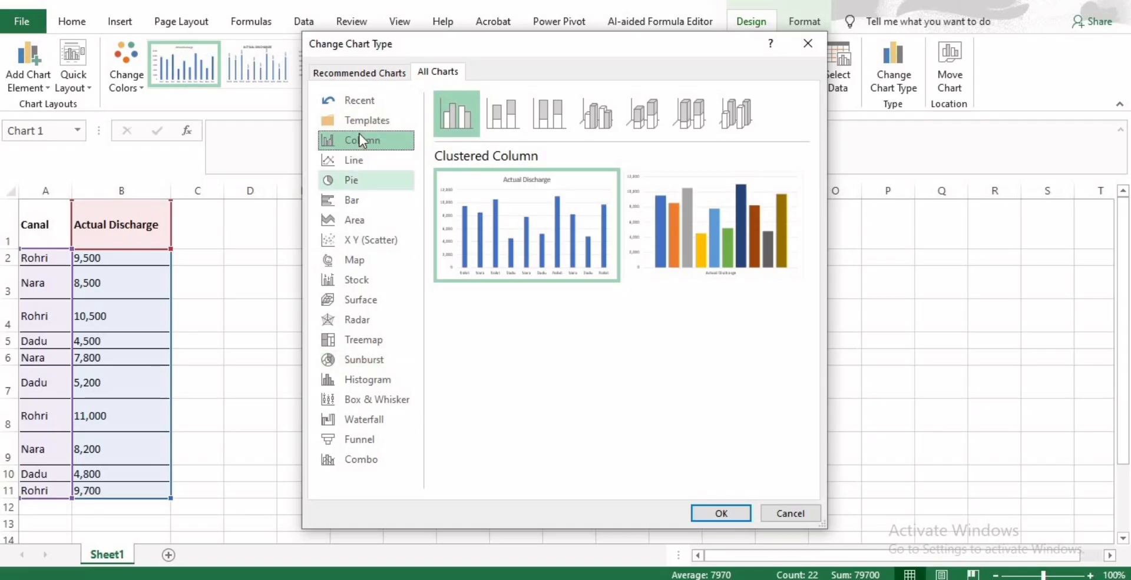
pyautogui.click(378, 198)
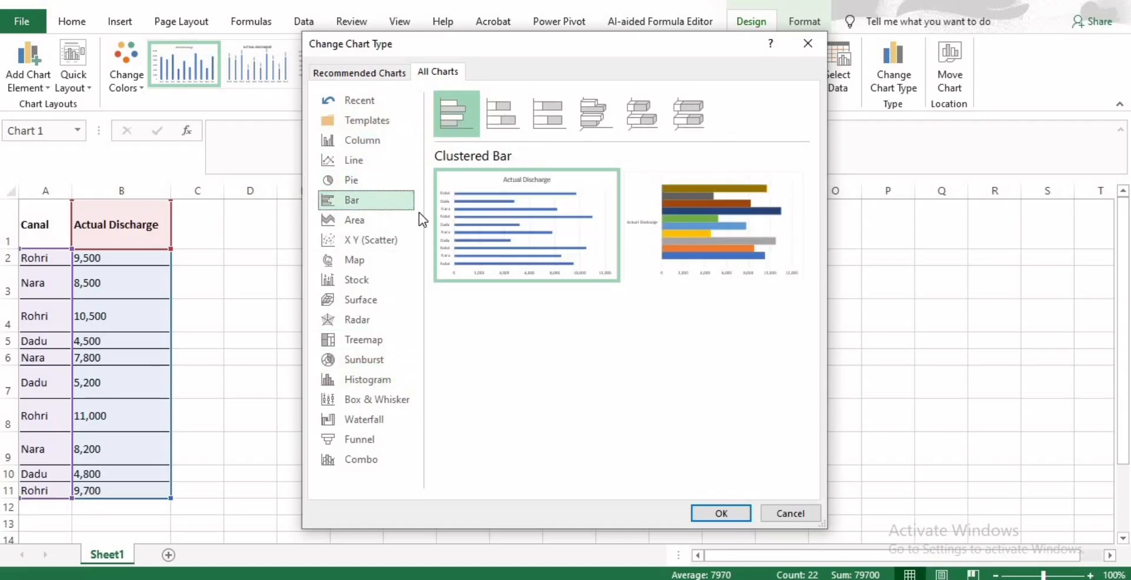
pyautogui.moveTo(529, 258)
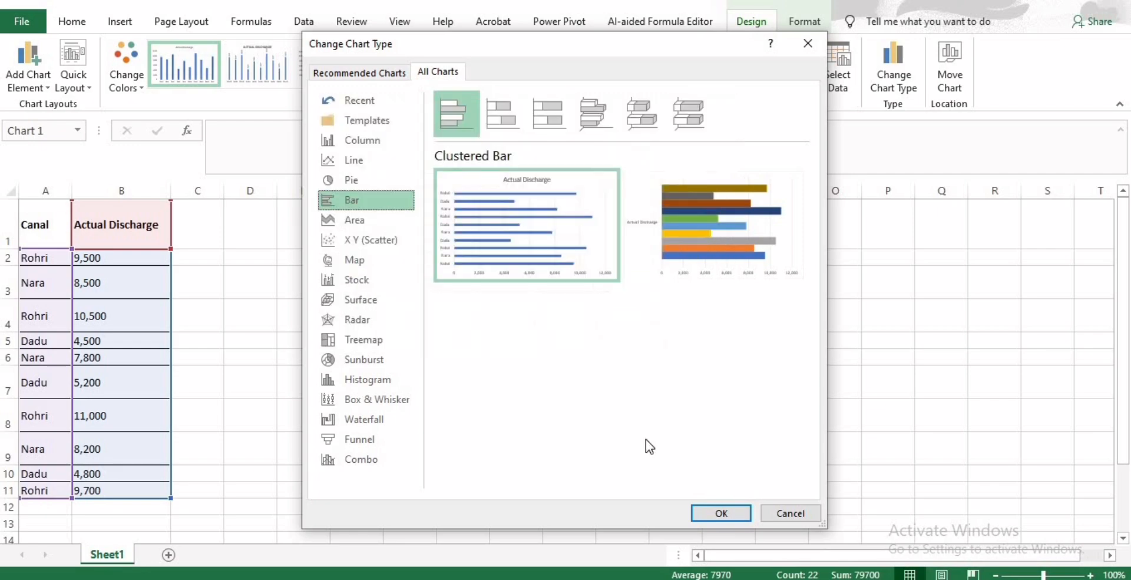
pyautogui.click(720, 513)
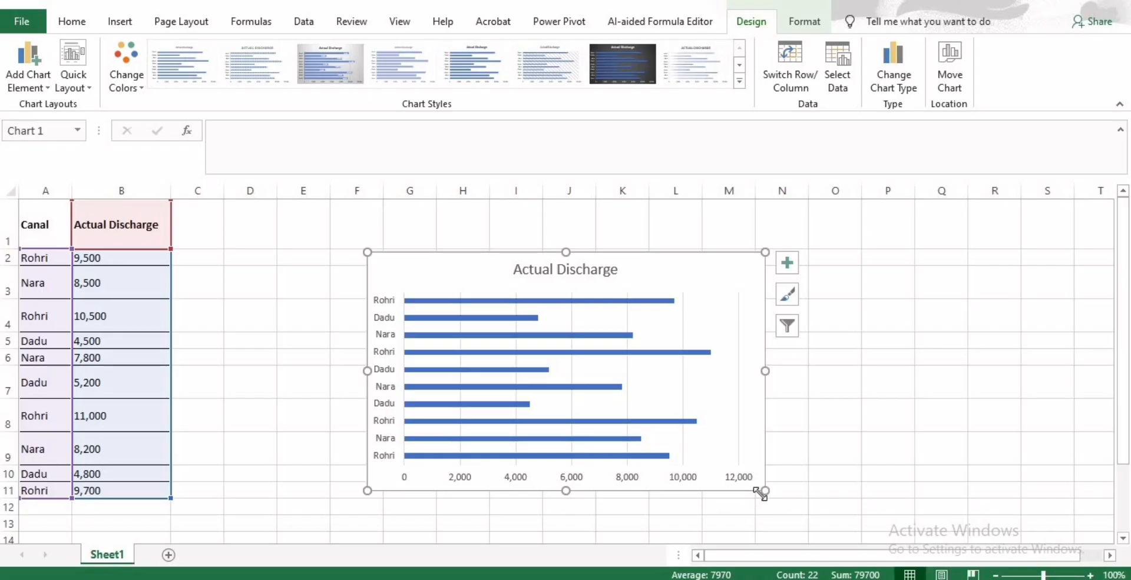
# Enlarge the bar chart, widening it into column P and stretching its upper edge up into row 1.
pyautogui.moveTo(762, 492); pyautogui.dragTo(884, 491)
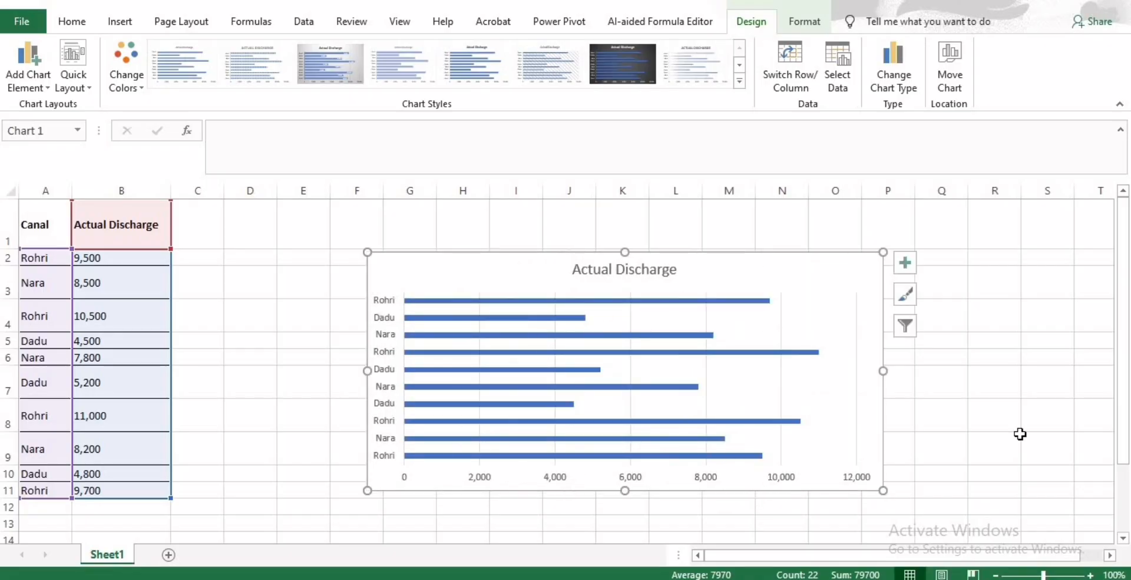
pyautogui.moveTo(624, 252); pyautogui.dragTo(642, 209)
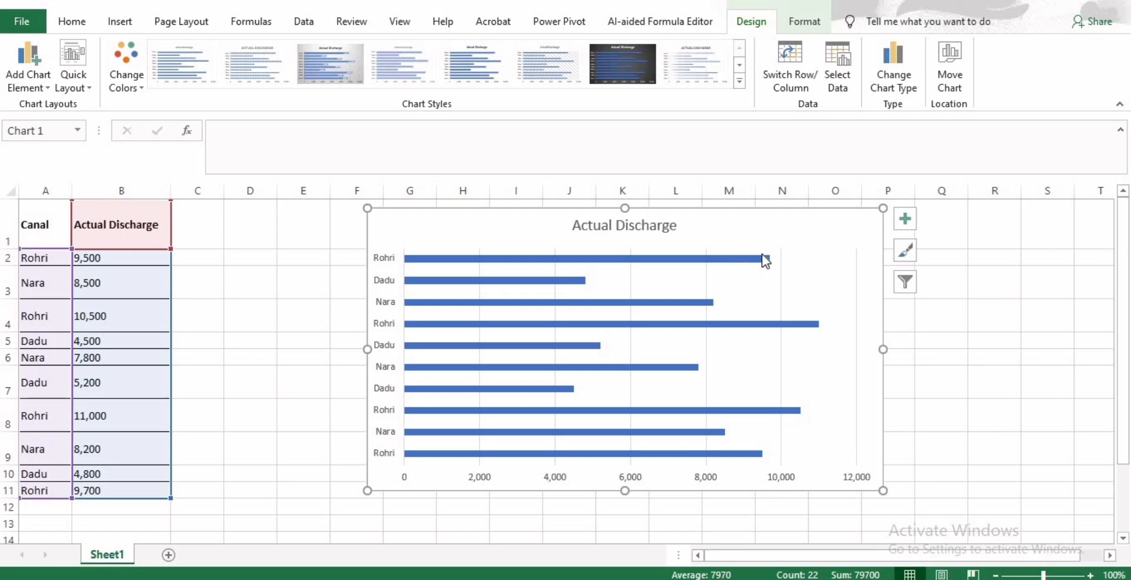
# Thicken the bars by setting the Actual Discharge series' gap width to 82%.
pyautogui.moveTo(761, 264)
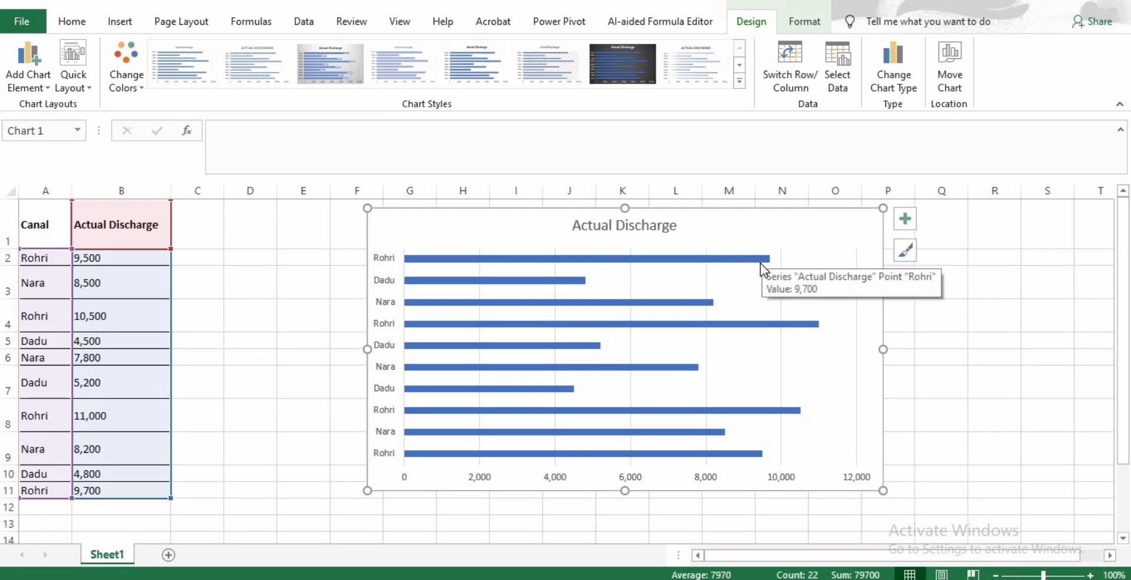
pyautogui.click(498, 264)
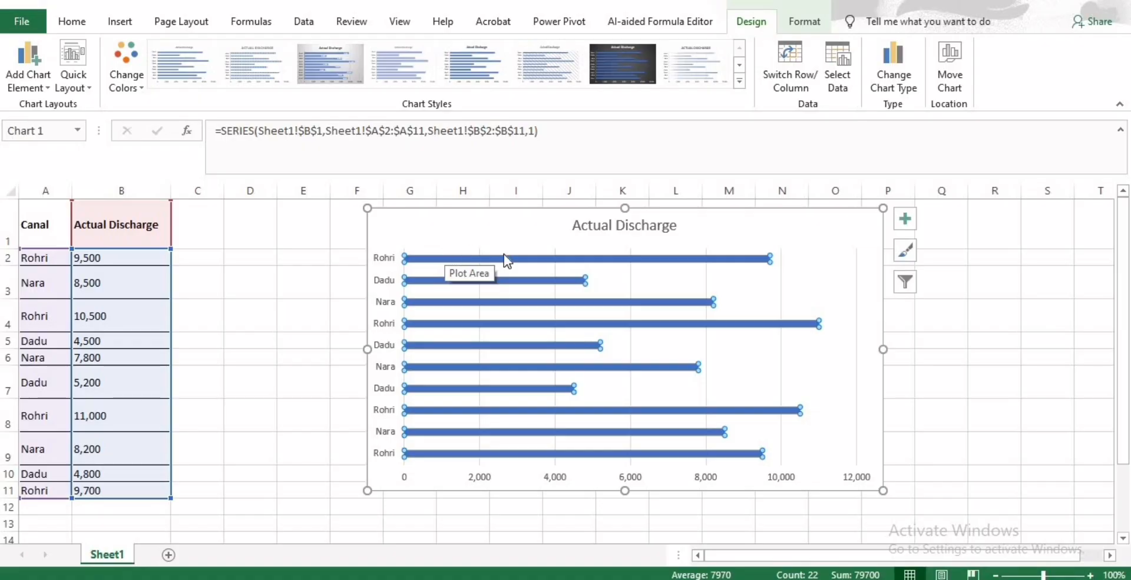
pyautogui.moveTo(505, 257)
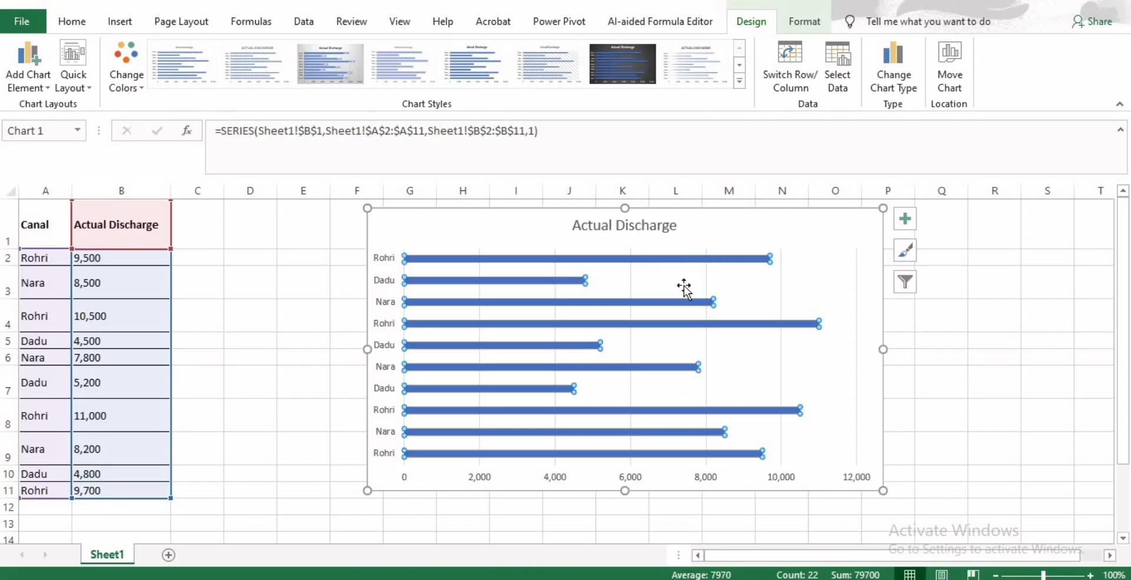
pyautogui.moveTo(744, 267)
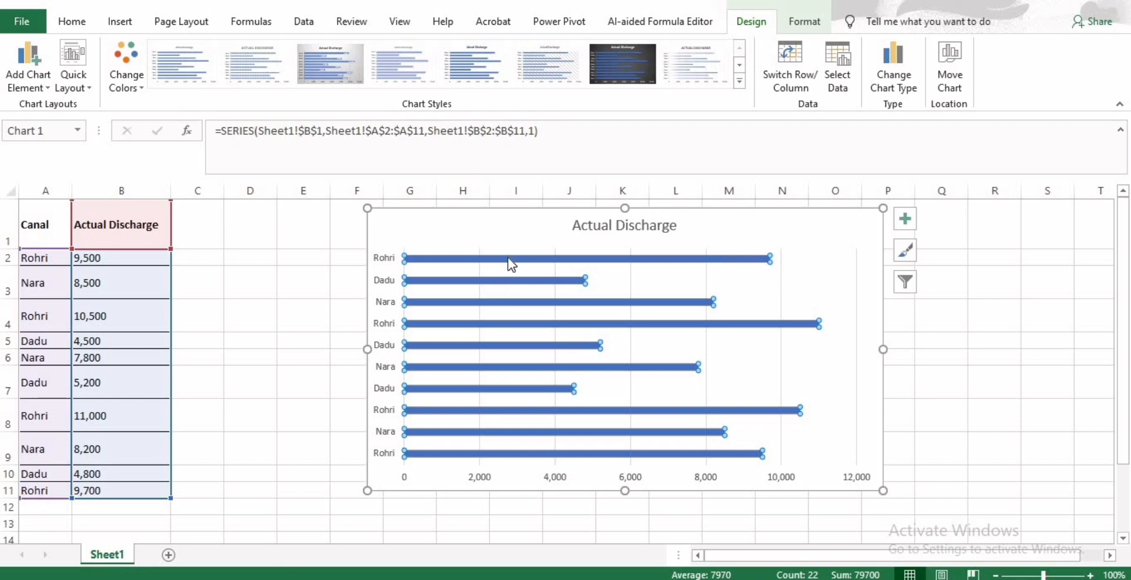
pyautogui.rightClick(760, 266)
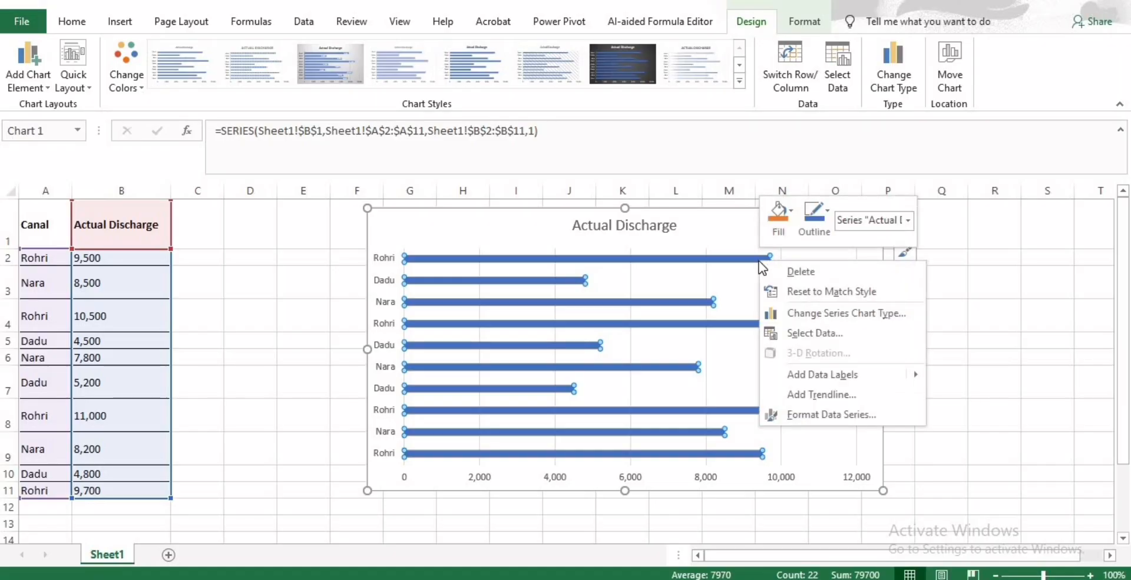
pyautogui.click(790, 413)
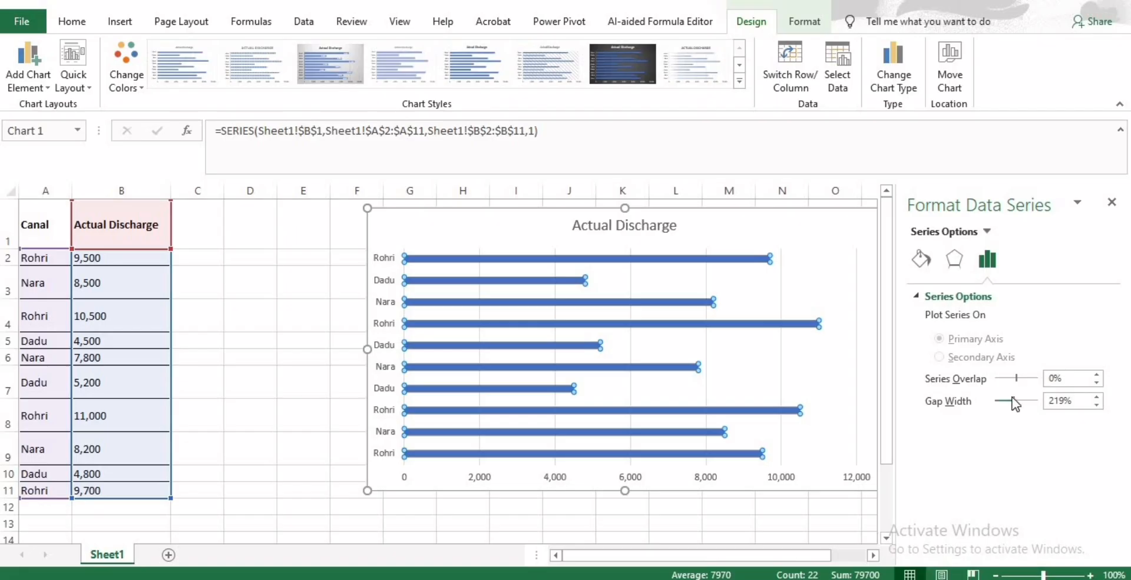
pyautogui.moveTo(1015, 401); pyautogui.dragTo(1001, 403)
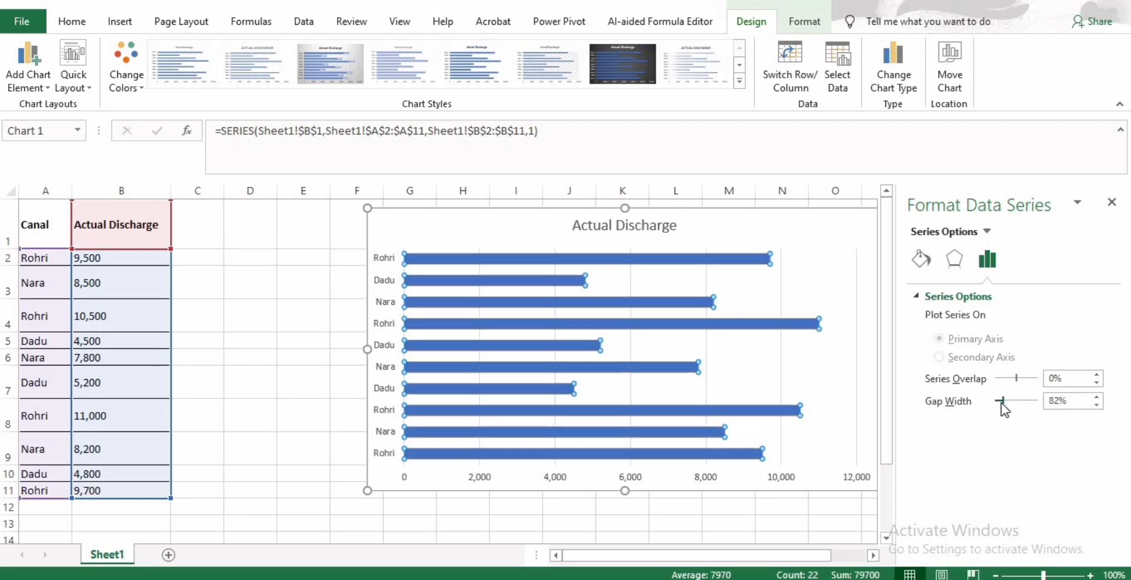
# Fine-tune the series' gap width by trying 55% and widening it slightly again, and close the formatting pane.
pyautogui.click(841, 432)
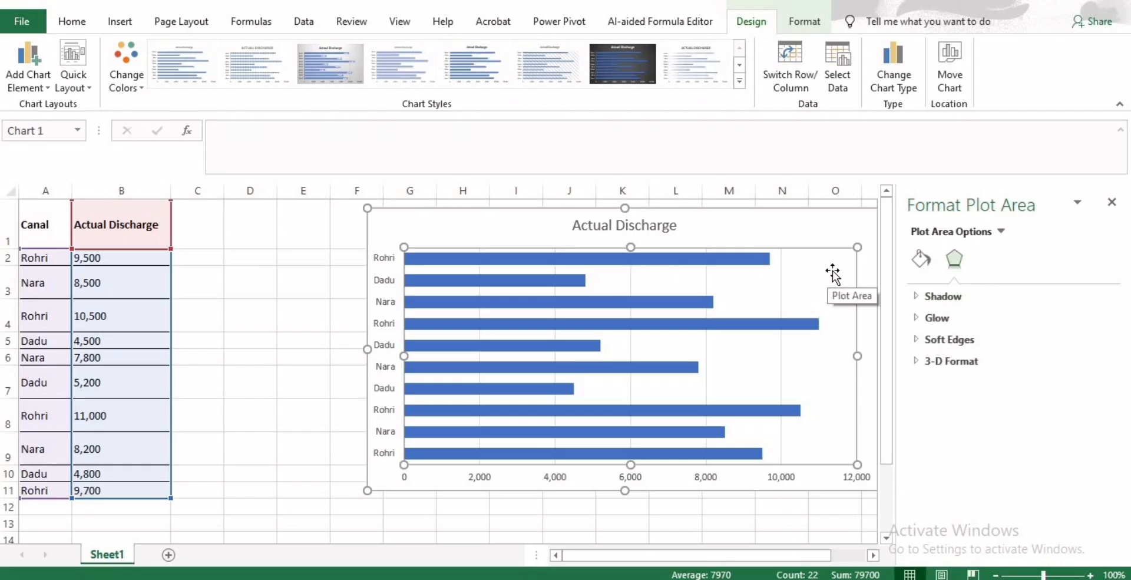
pyautogui.rightClick(808, 232)
pyautogui.rightClick(753, 260)
pyautogui.rightClick(695, 259)
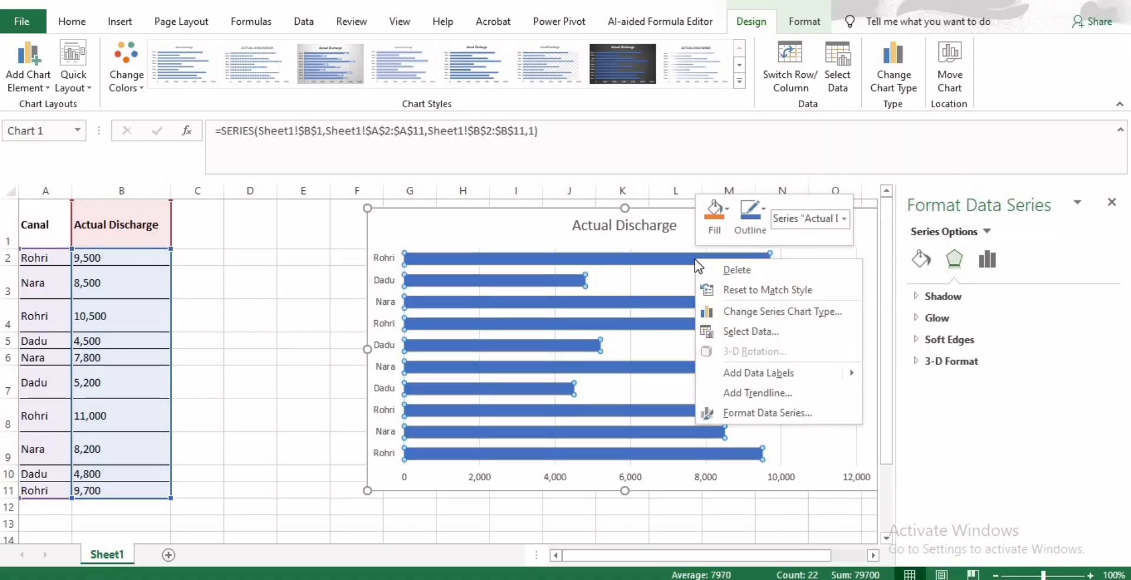
pyautogui.click(760, 412)
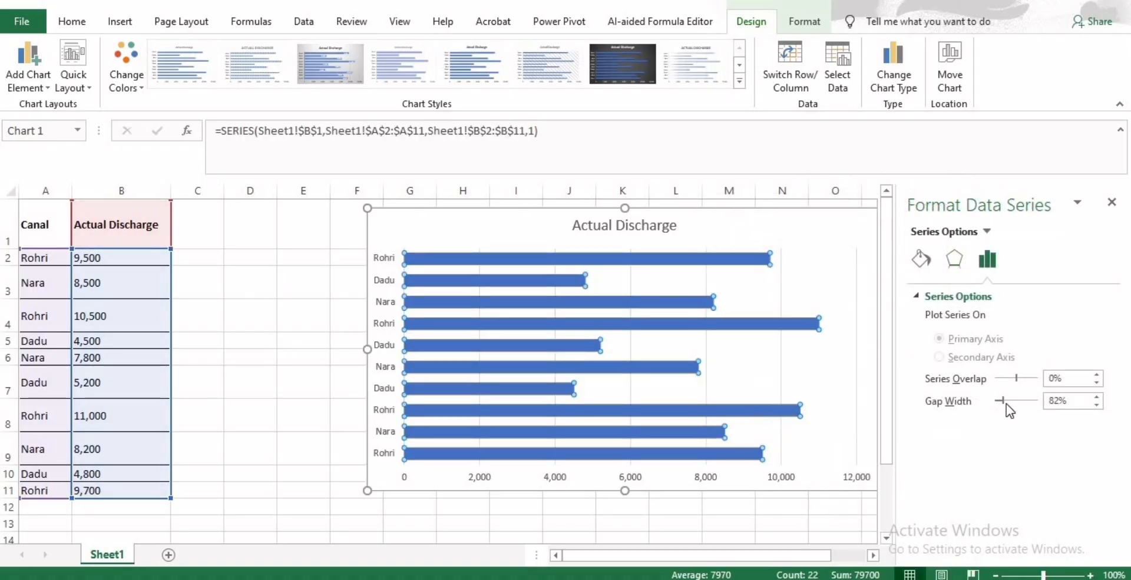
pyautogui.moveTo(1007, 401); pyautogui.dragTo(1000, 402)
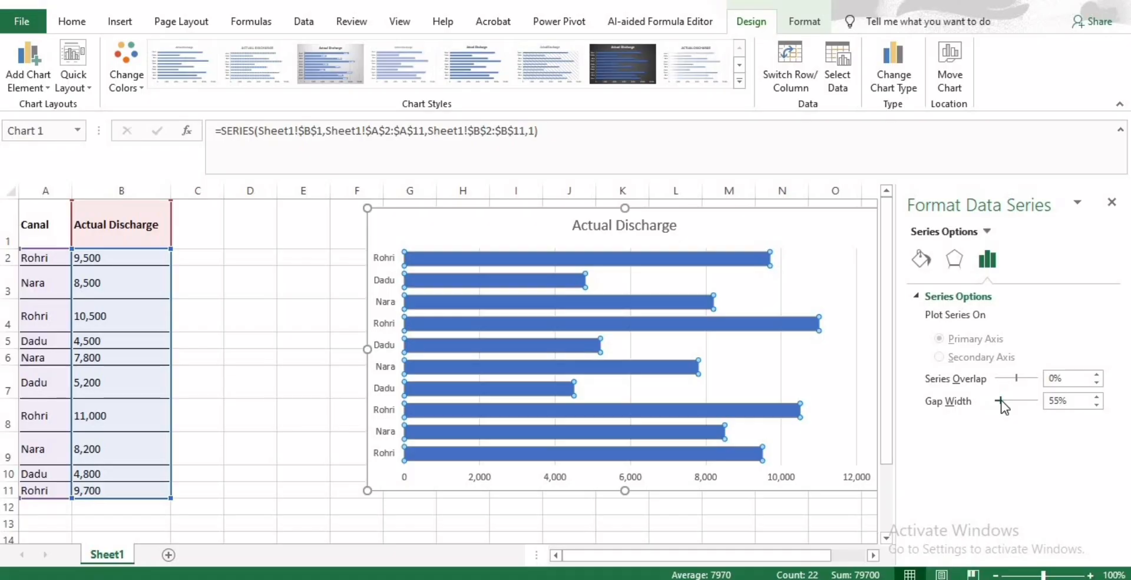
pyautogui.moveTo(1000, 400); pyautogui.dragTo(1004, 402)
pyautogui.click(816, 337)
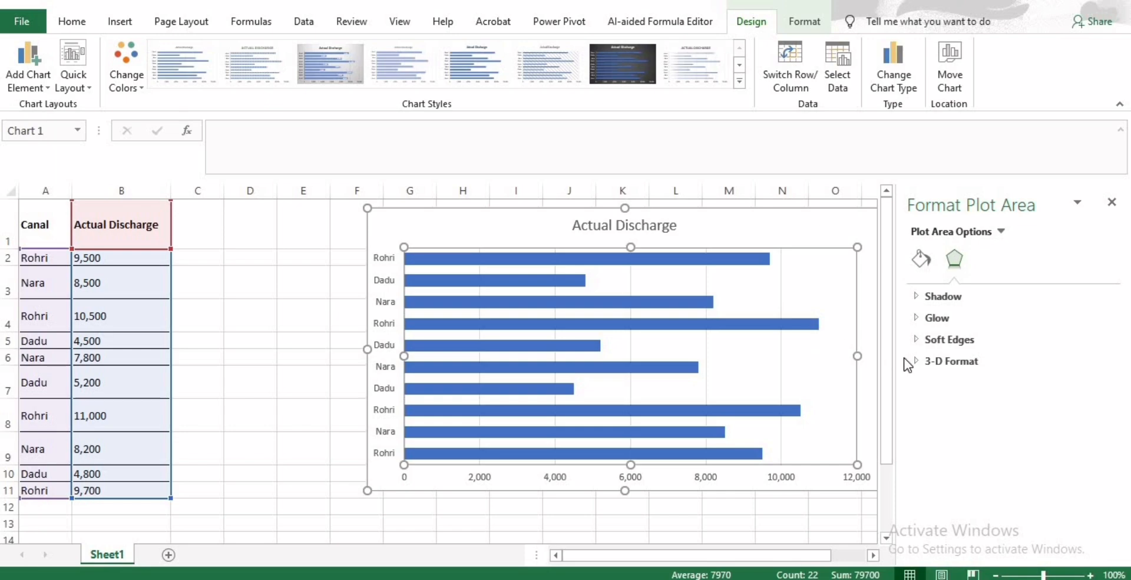
pyautogui.click(1112, 202)
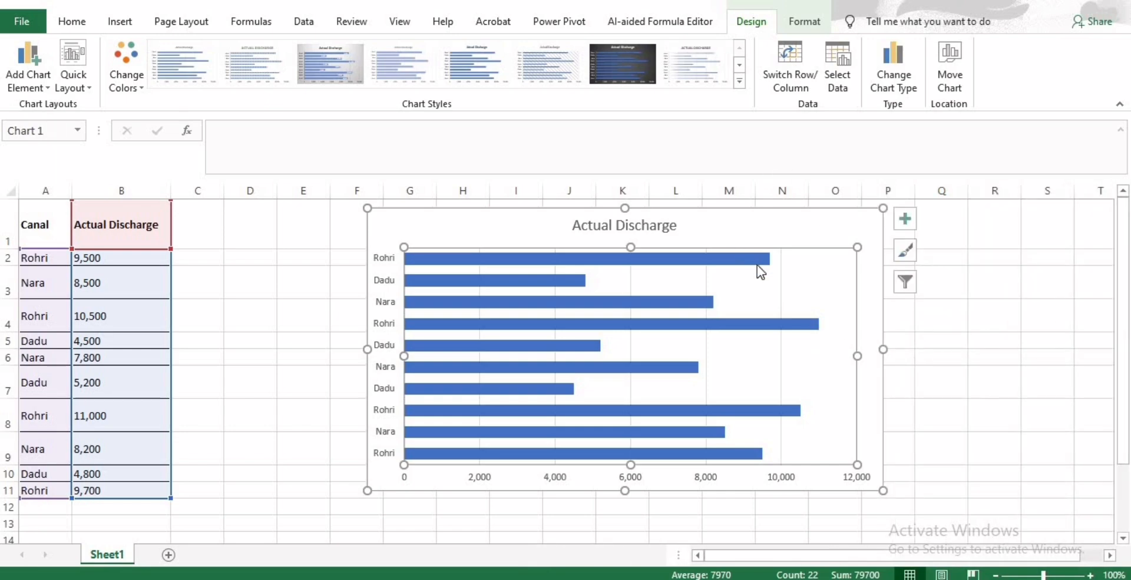
pyautogui.moveTo(761, 266)
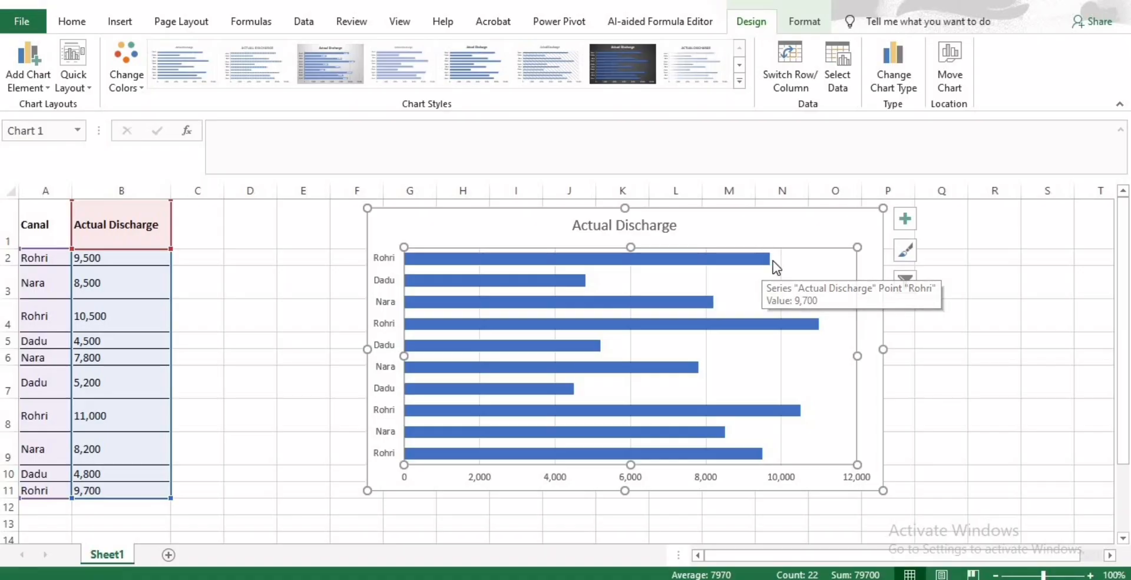
pyautogui.moveTo(576, 260)
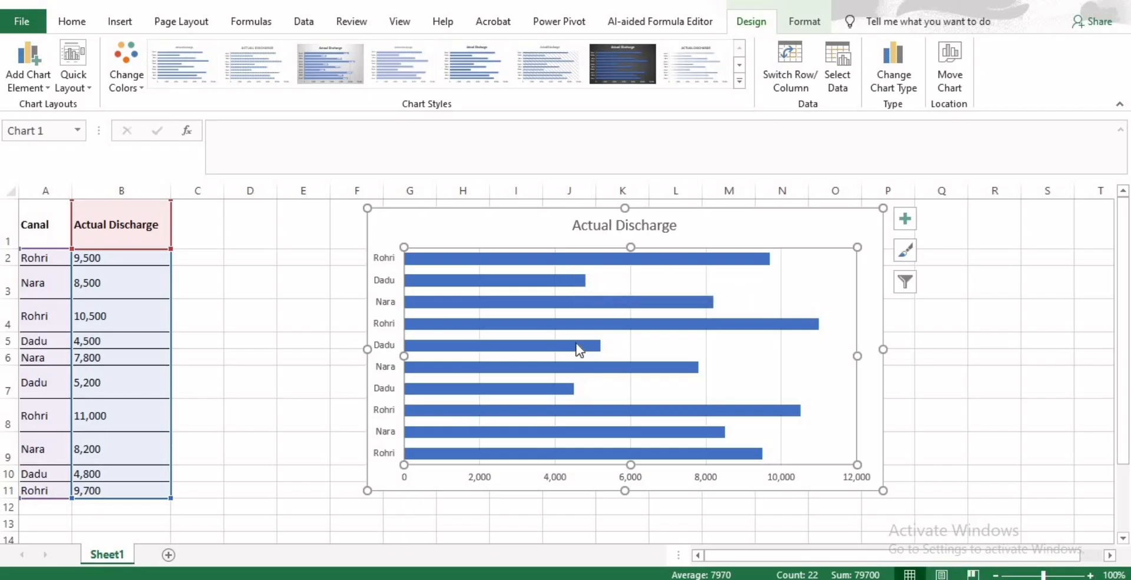
pyautogui.moveTo(578, 349)
pyautogui.moveTo(547, 281)
pyautogui.moveTo(722, 469)
pyautogui.moveTo(688, 262)
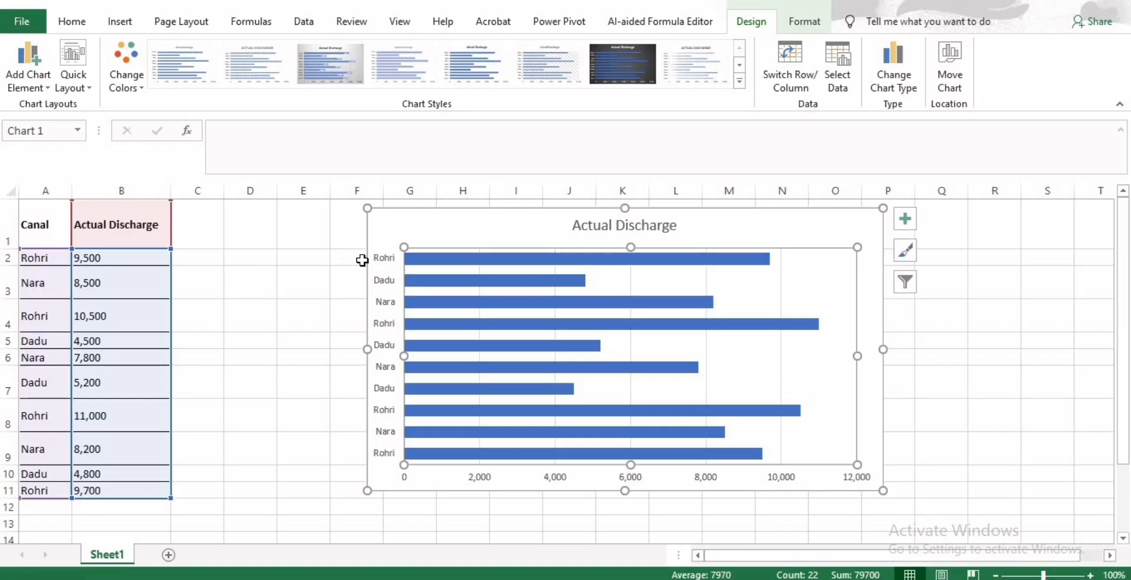
# Put the vertical axis categories in reverse order so the canals follow the order of the data table.
pyautogui.click(389, 304)
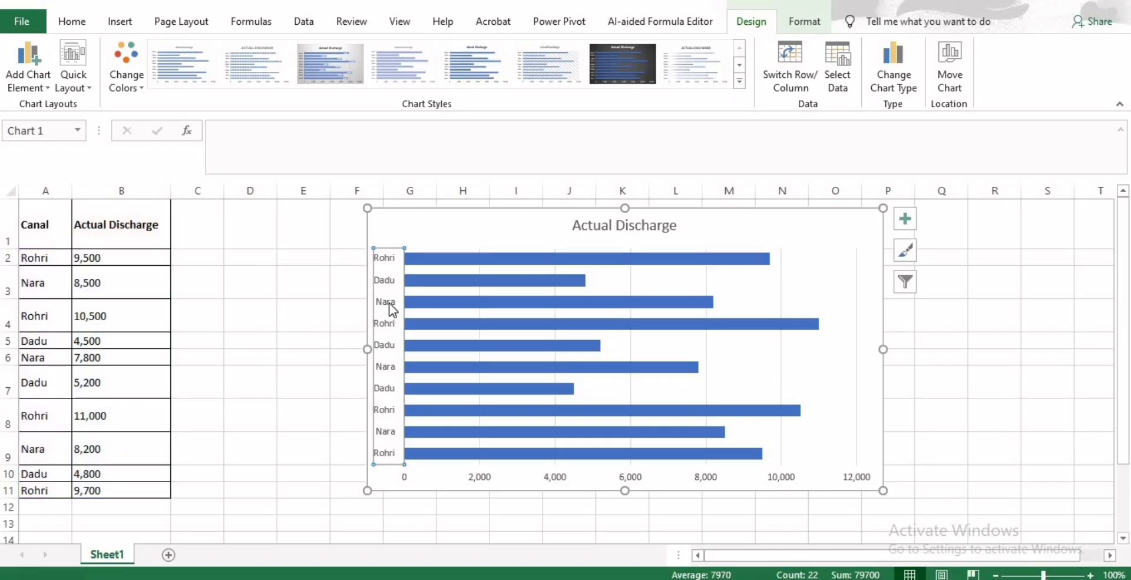
pyautogui.rightClick(389, 304)
pyautogui.click(473, 504)
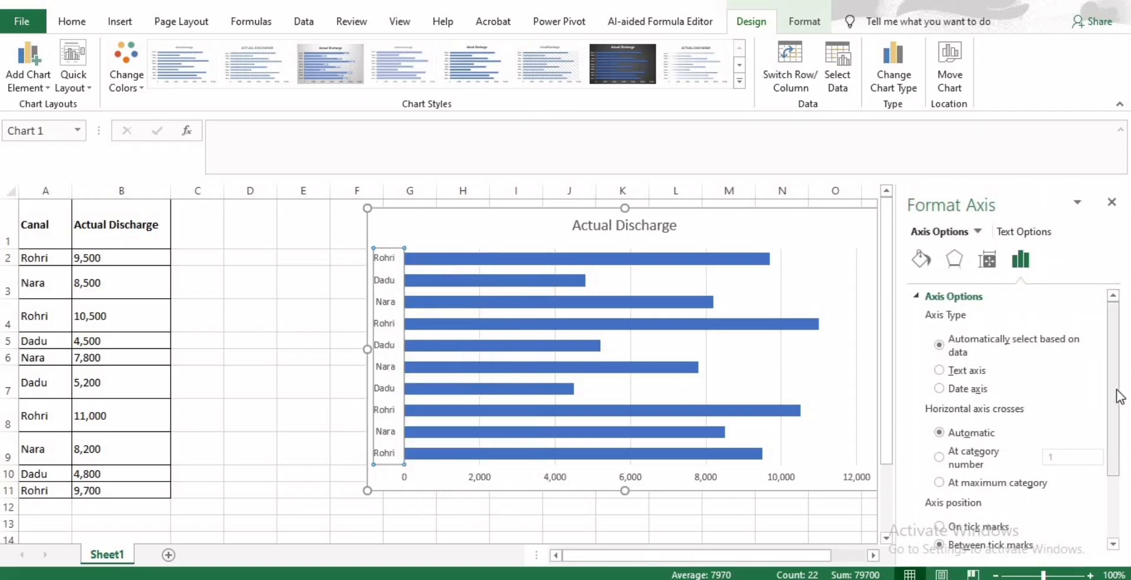
pyautogui.moveTo(1120, 396); pyautogui.dragTo(1123, 468)
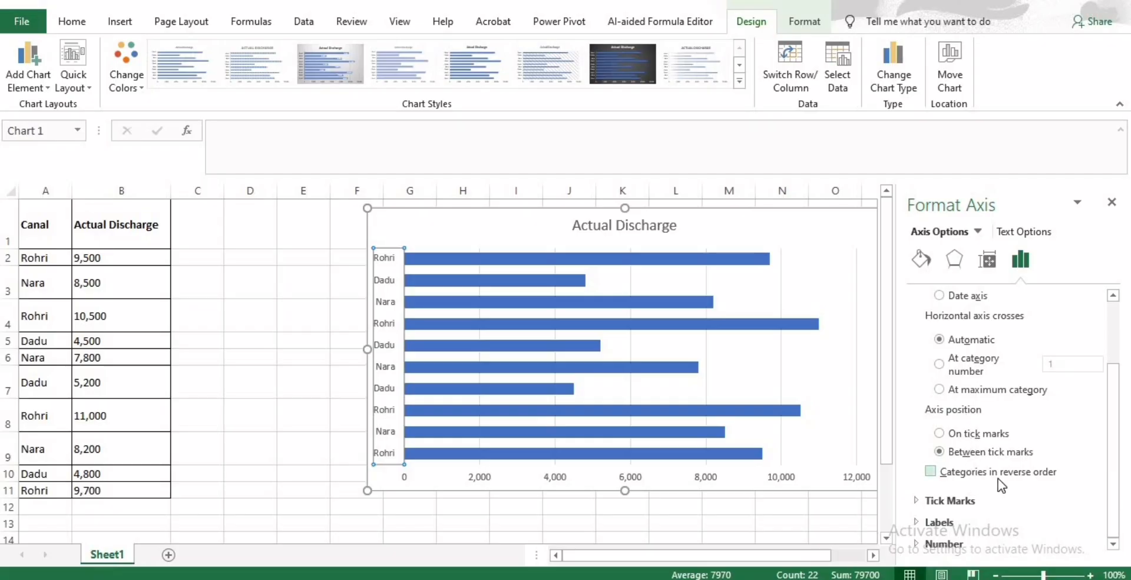
pyautogui.click(931, 472)
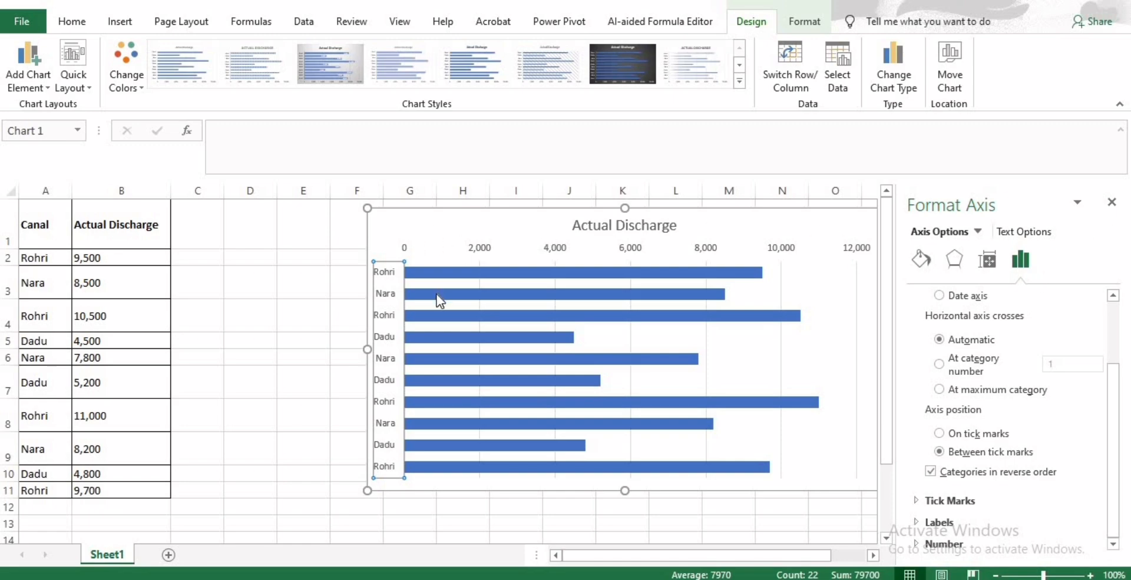
pyautogui.moveTo(437, 300)
pyautogui.click(1112, 203)
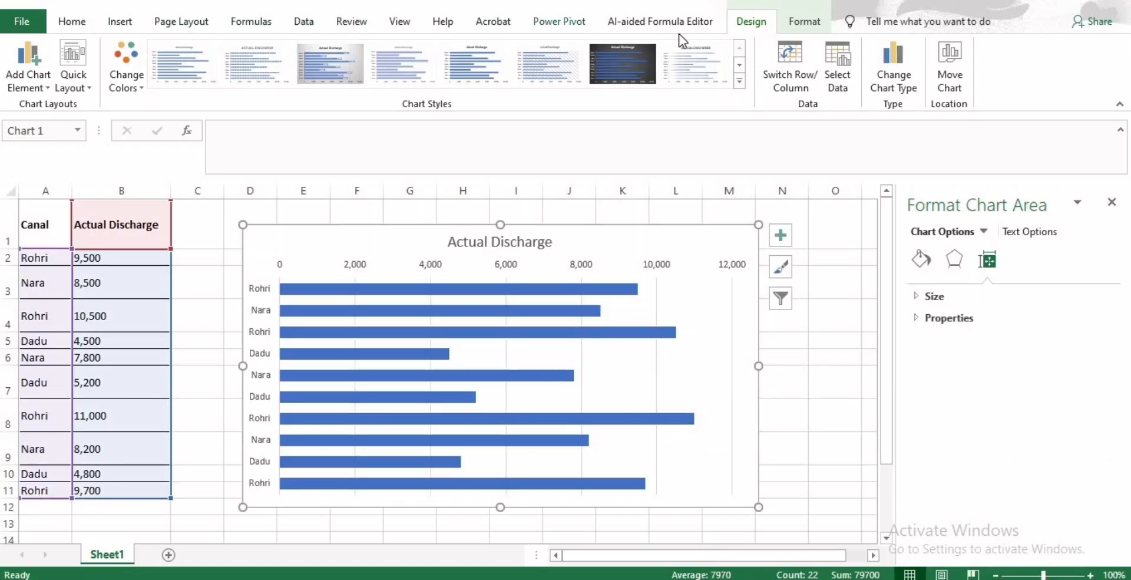
# Add data labels to the chart, positioned at the outside end of the bars.
pyautogui.doubleClick(748, 27)
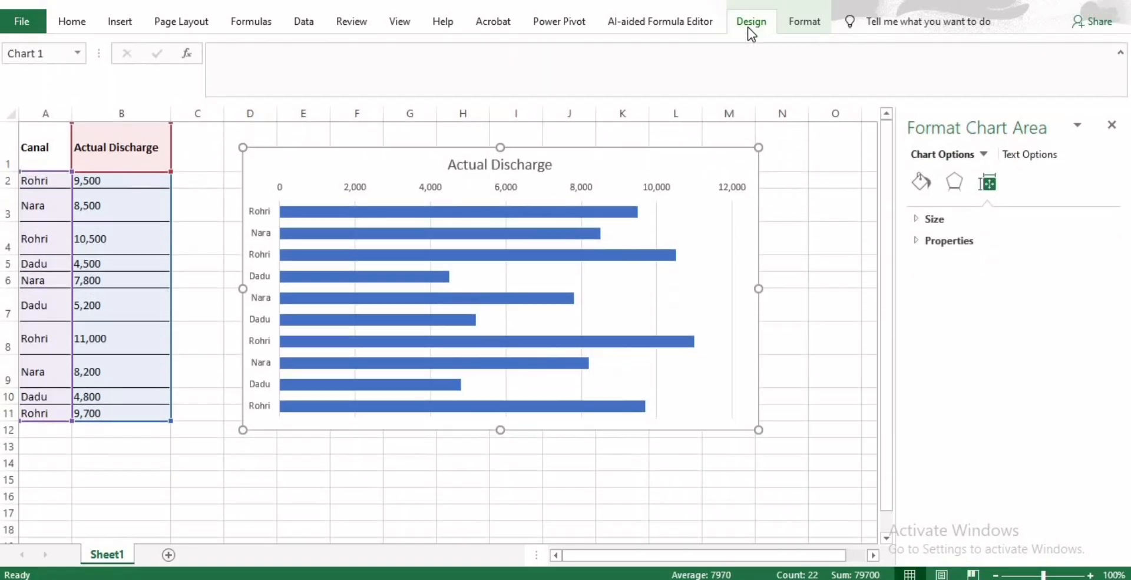
pyautogui.doubleClick(747, 27)
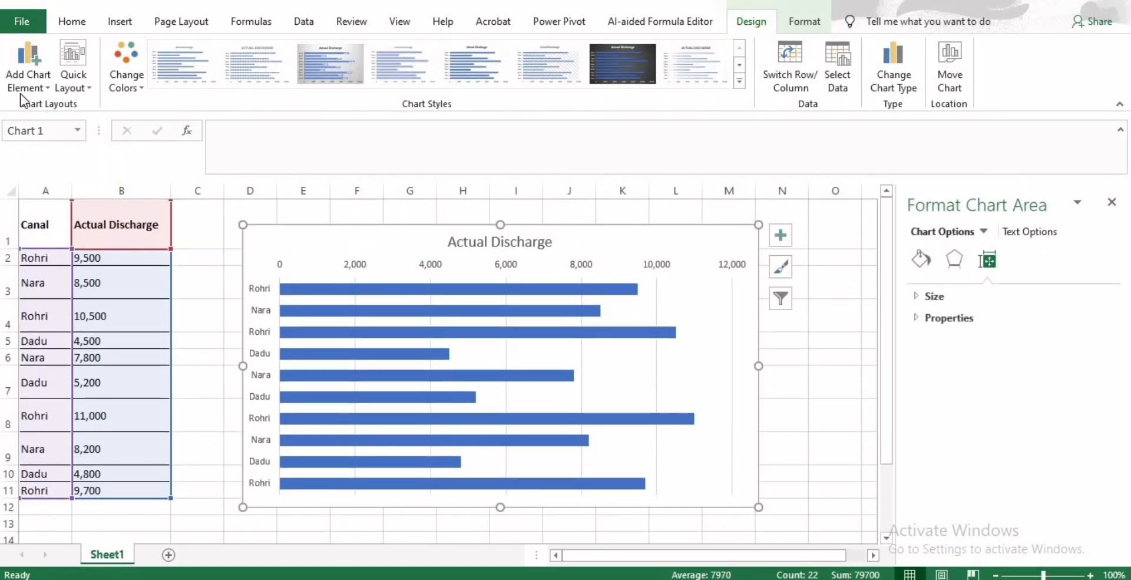
pyautogui.click(41, 83)
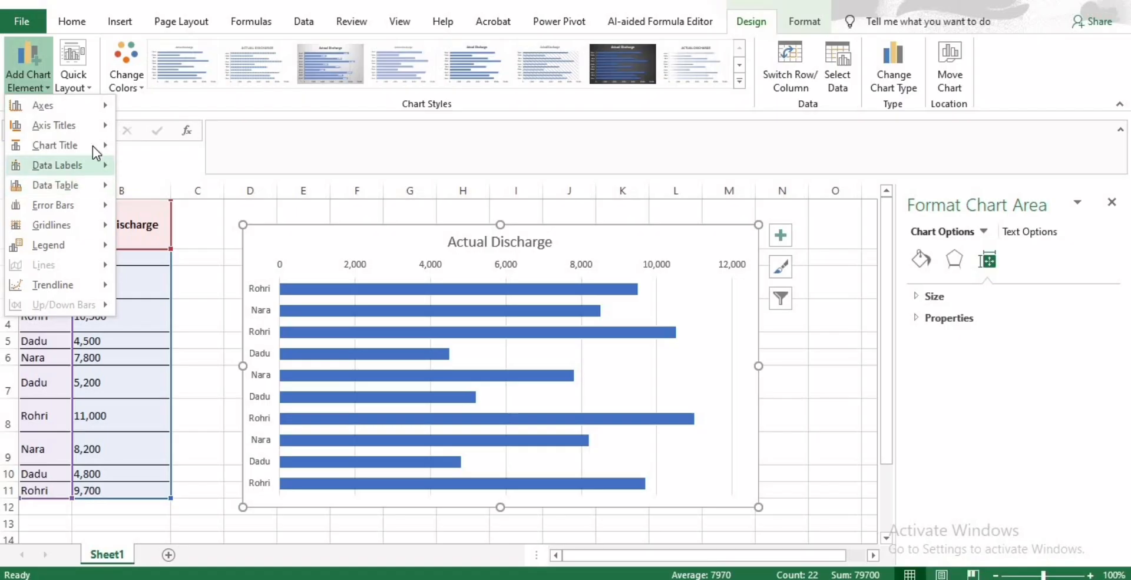
pyautogui.moveTo(94, 168)
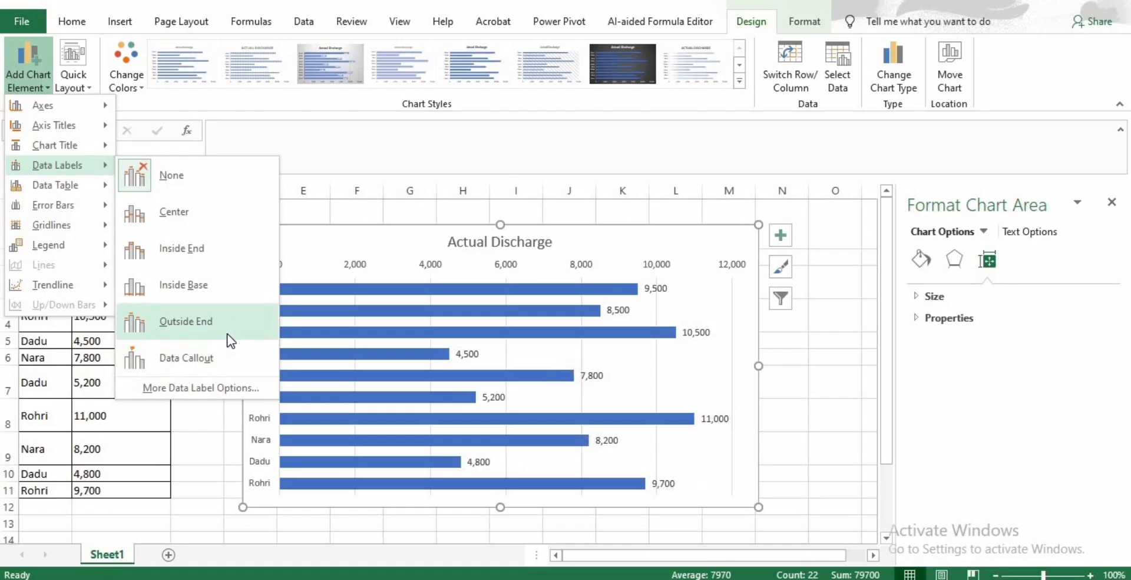
pyautogui.click(228, 340)
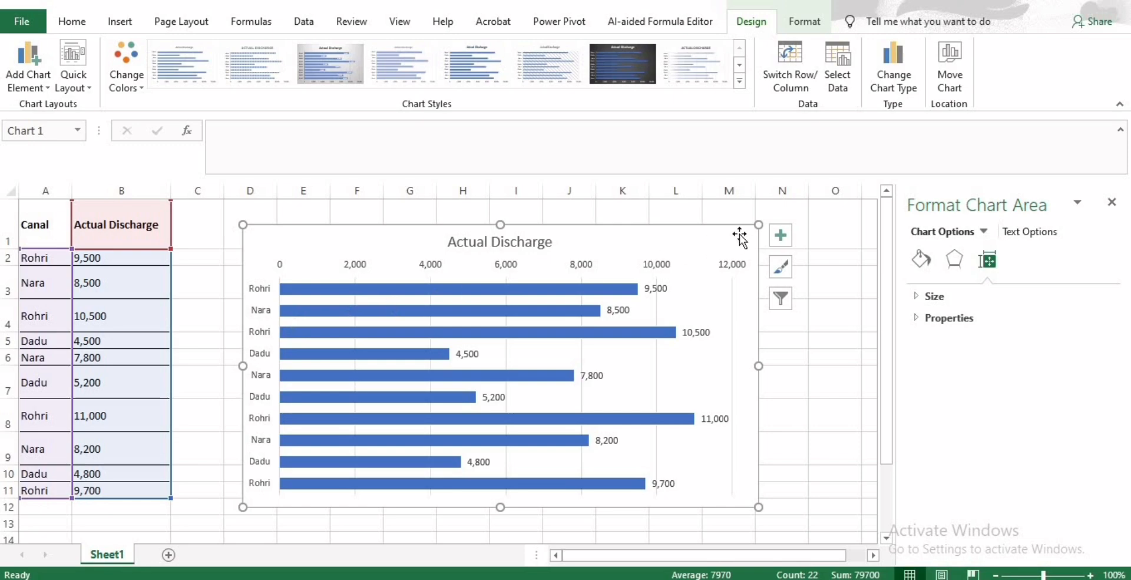
pyautogui.click(777, 237)
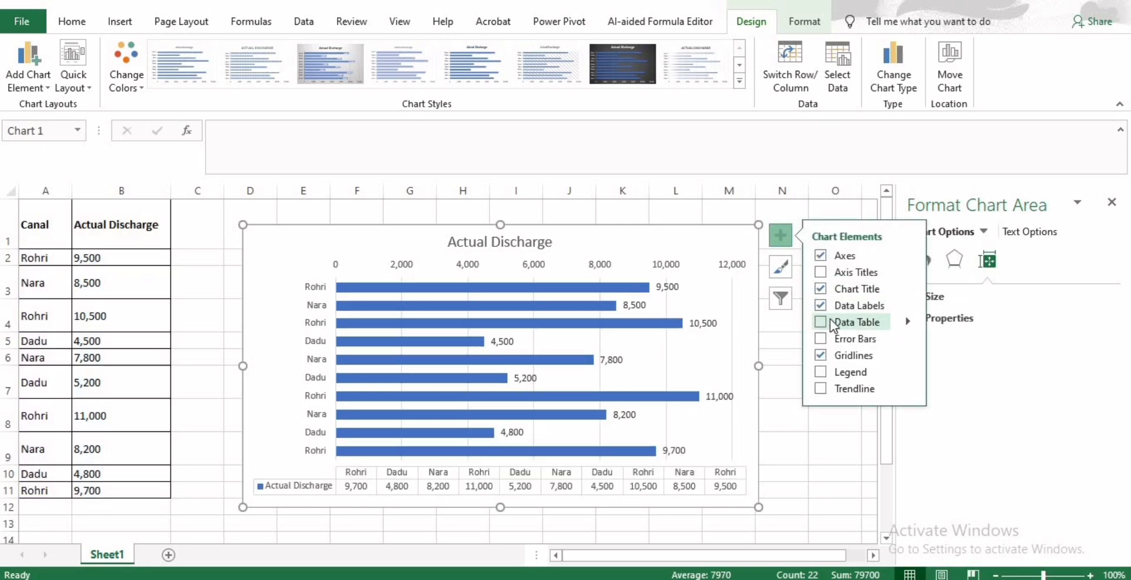
pyautogui.click(907, 304)
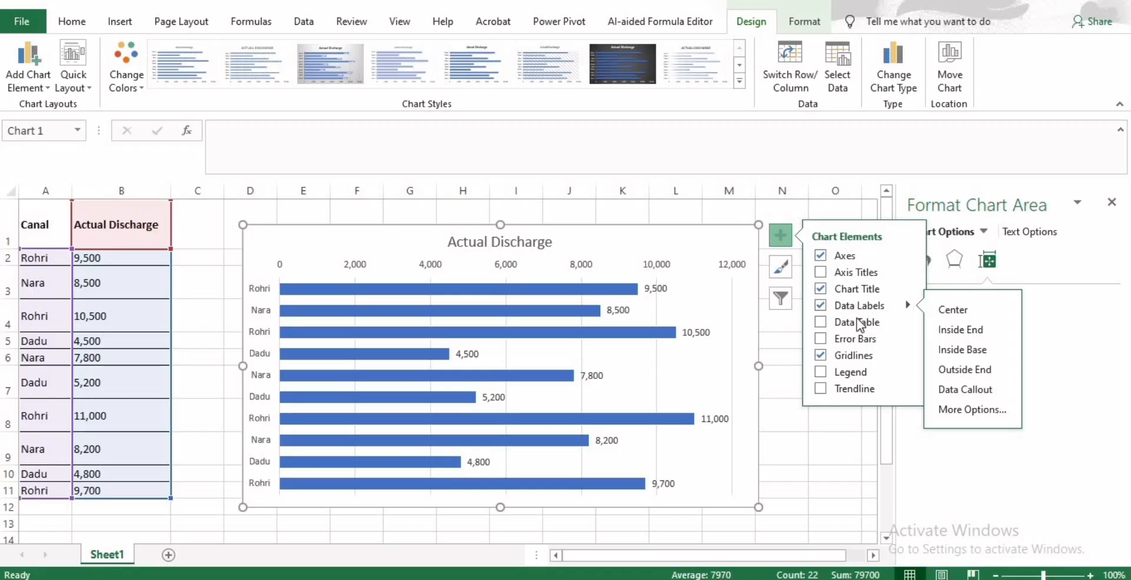
pyautogui.click(775, 340)
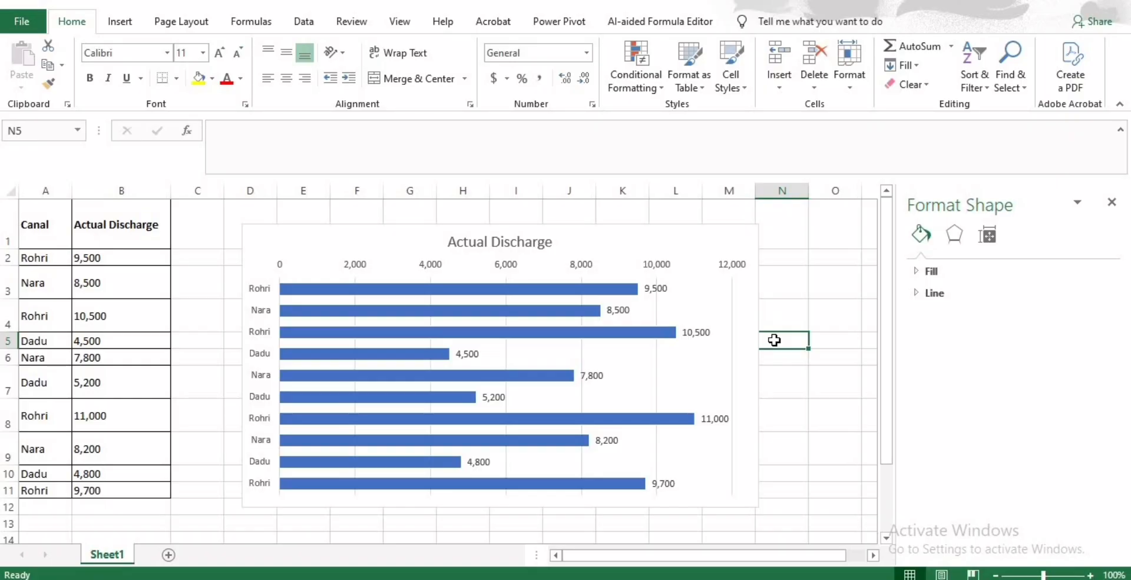
pyautogui.moveTo(473, 290)
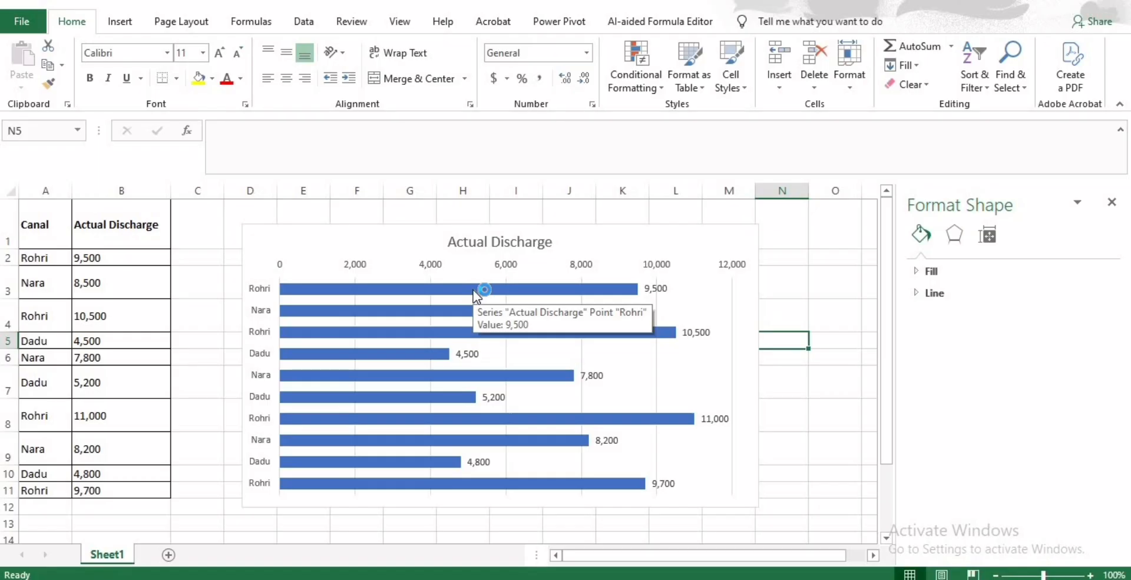
pyautogui.click(474, 290)
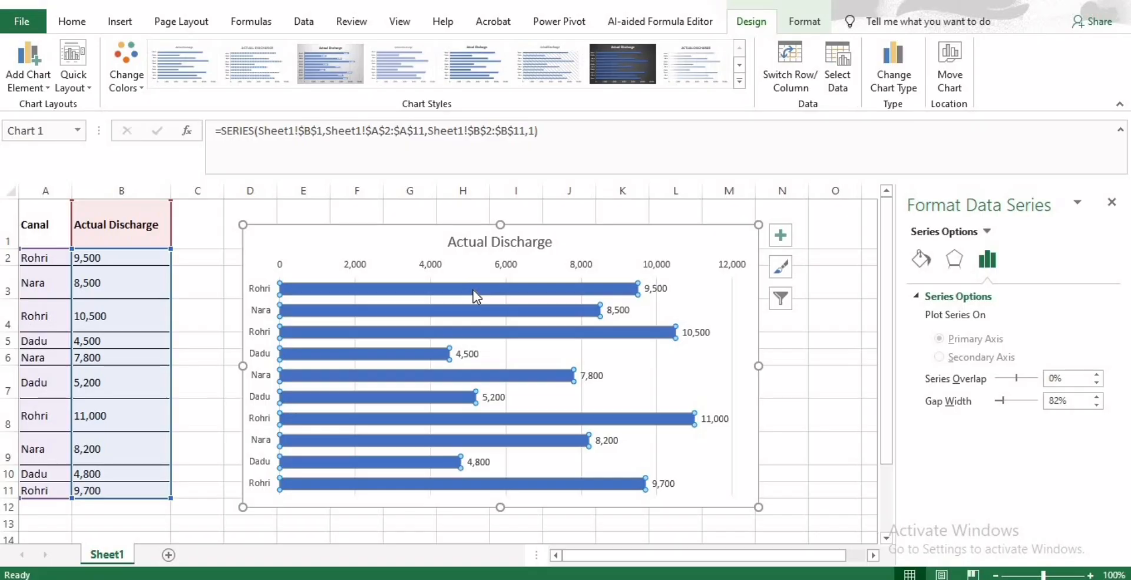
pyautogui.click(473, 290)
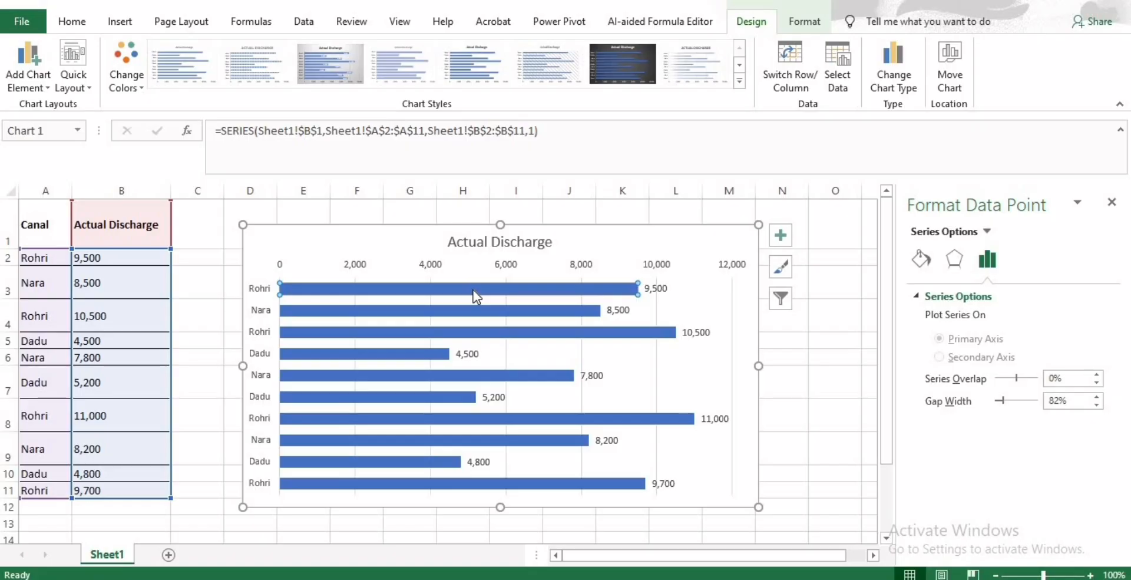
pyautogui.click(405, 524)
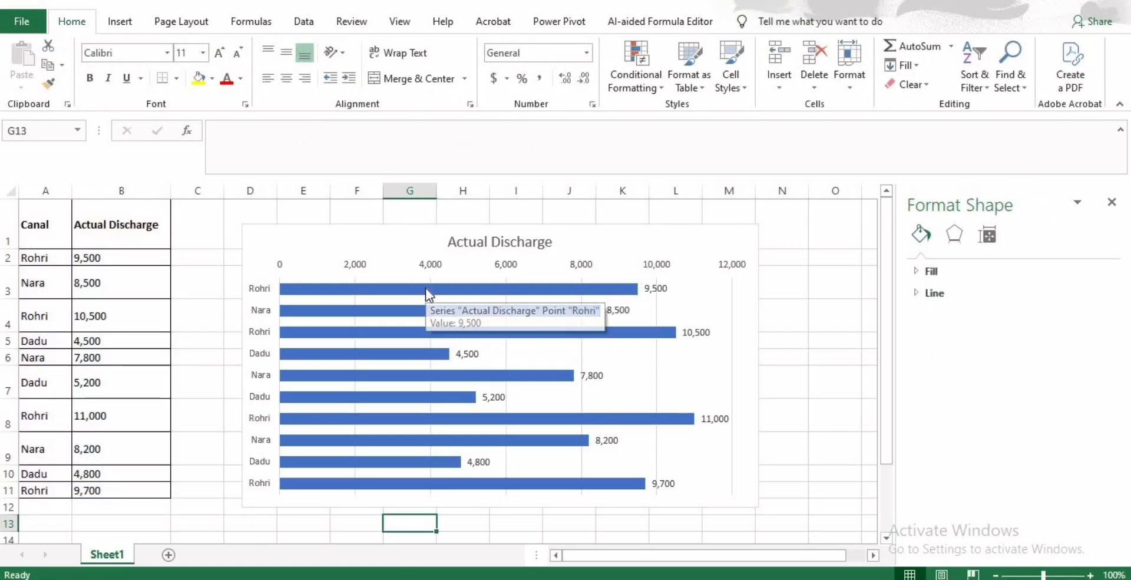
# Fill all bars of the Actual Discharge series with a light gray theme color.
pyautogui.click(425, 288)
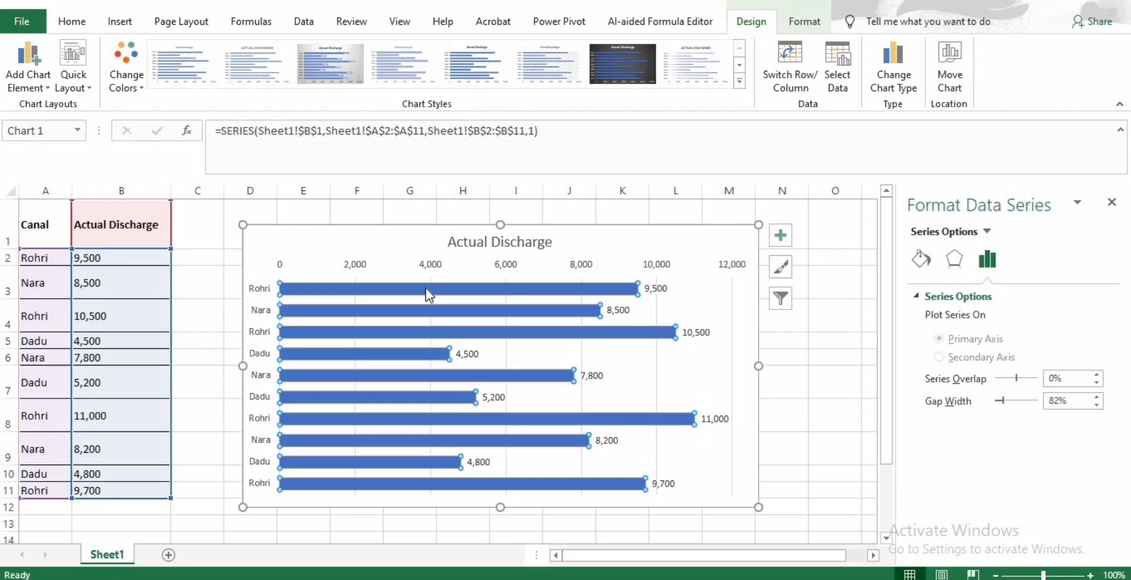
pyautogui.rightClick(428, 292)
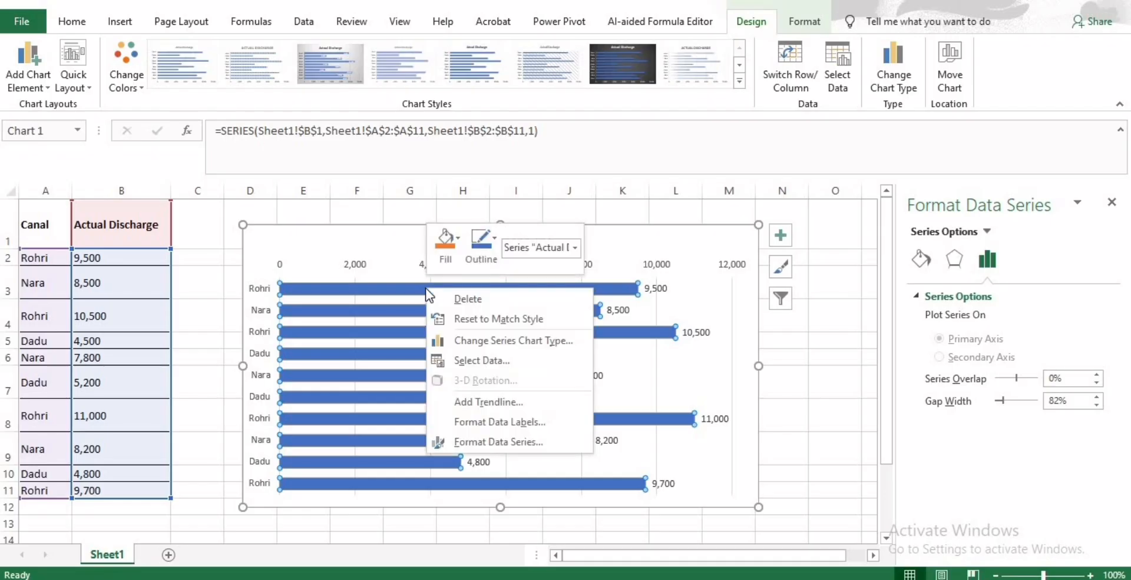
pyautogui.click(449, 264)
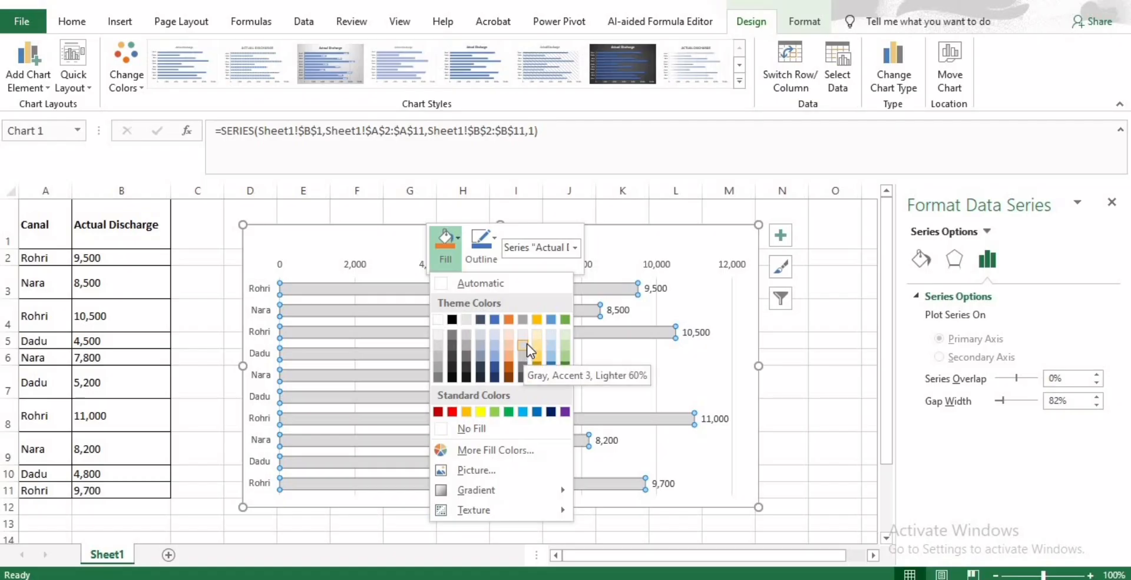
pyautogui.click(517, 358)
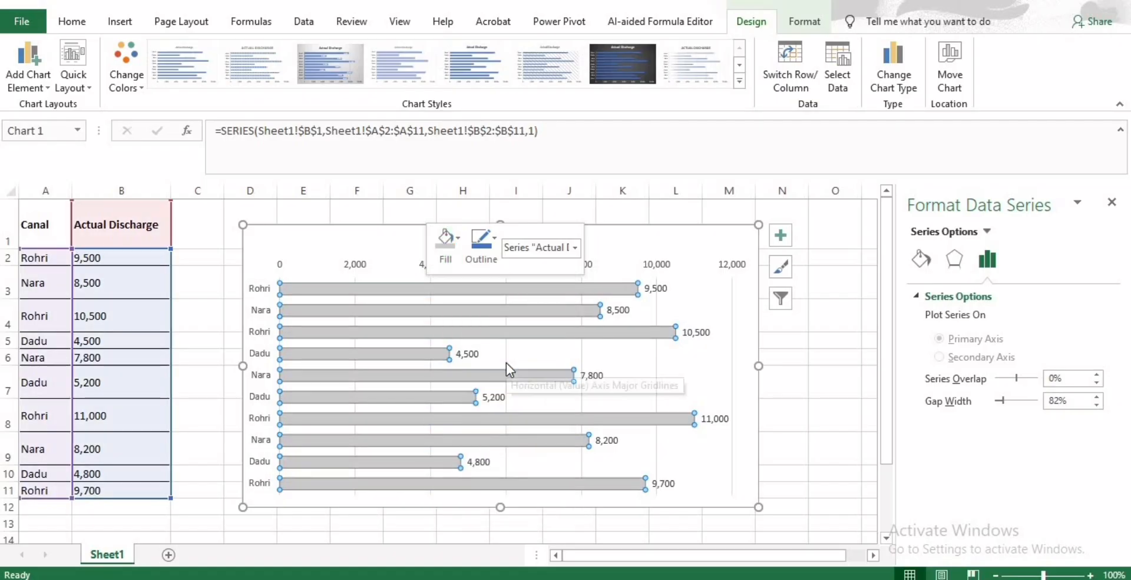
pyautogui.click(659, 383)
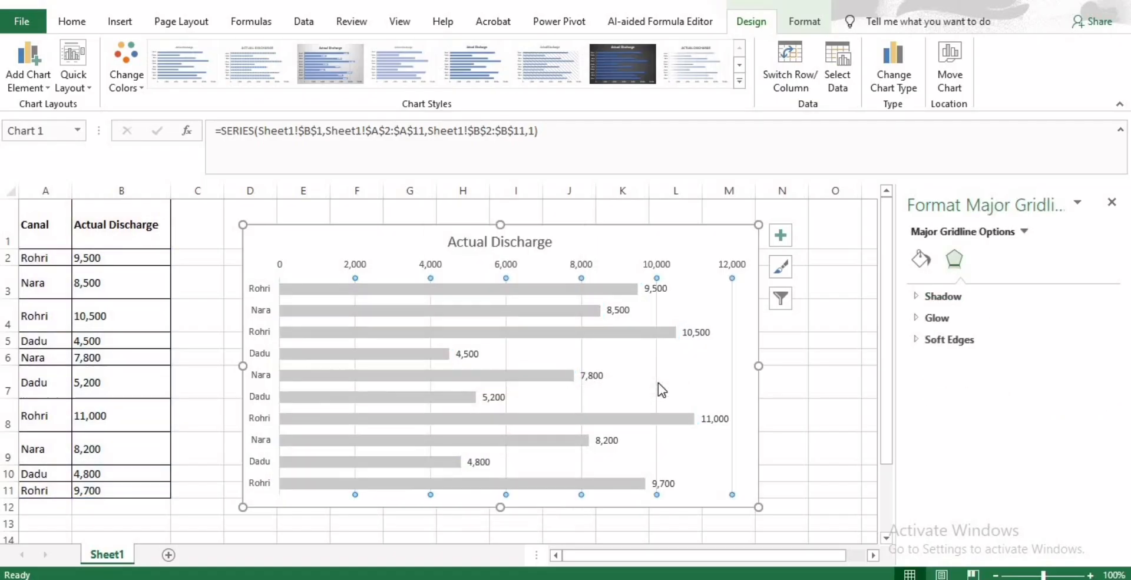
# Highlight only the 4,500 Dadu bar by filling it with a light gold theme color.
pyautogui.click(307, 356)
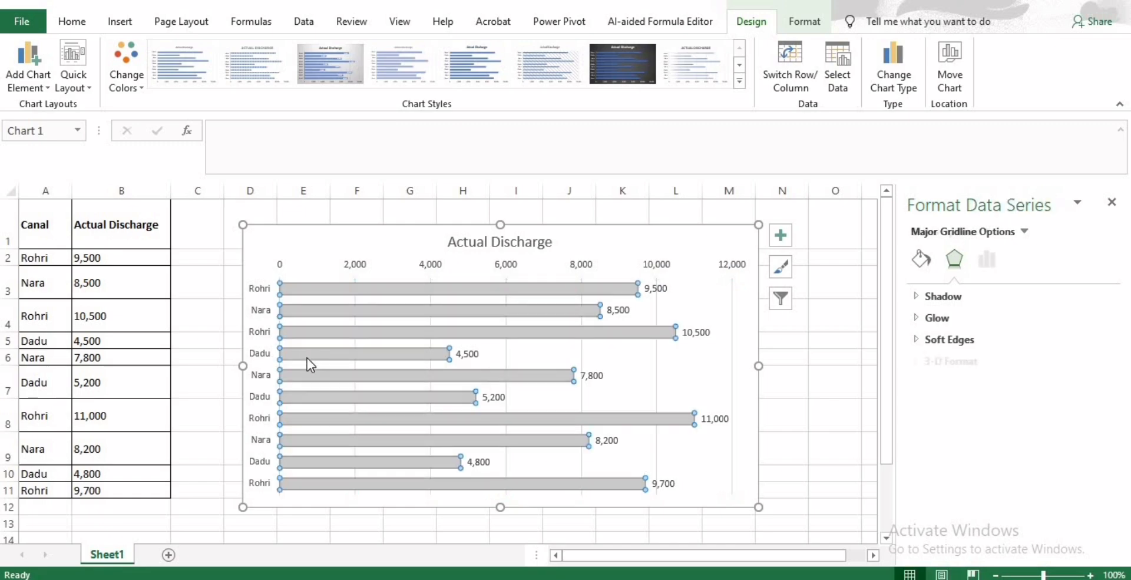
pyautogui.click(306, 357)
pyautogui.rightClick(307, 358)
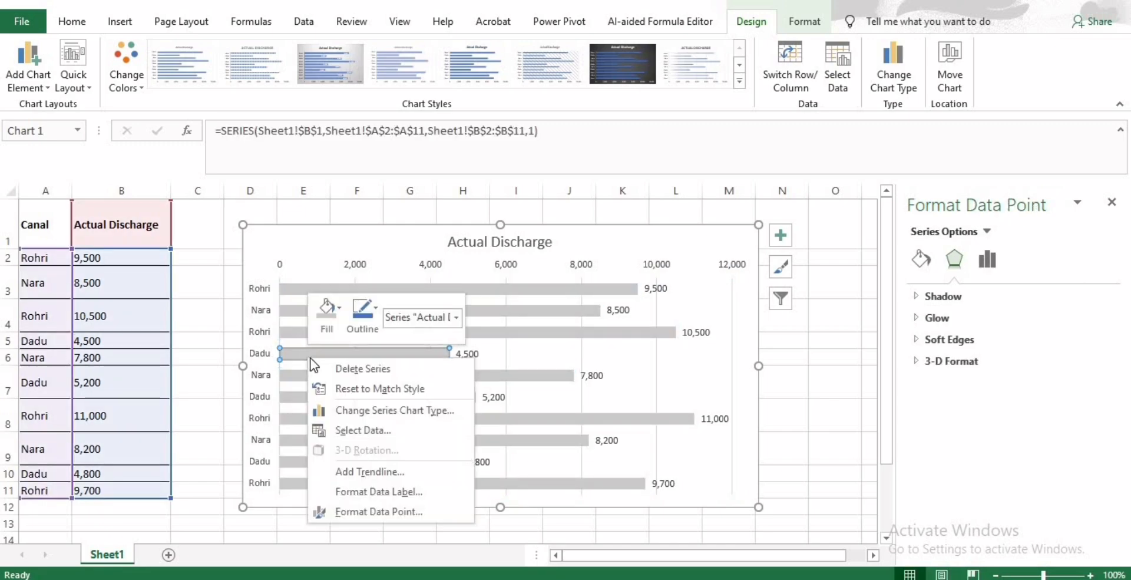
pyautogui.click(360, 327)
pyautogui.click(334, 322)
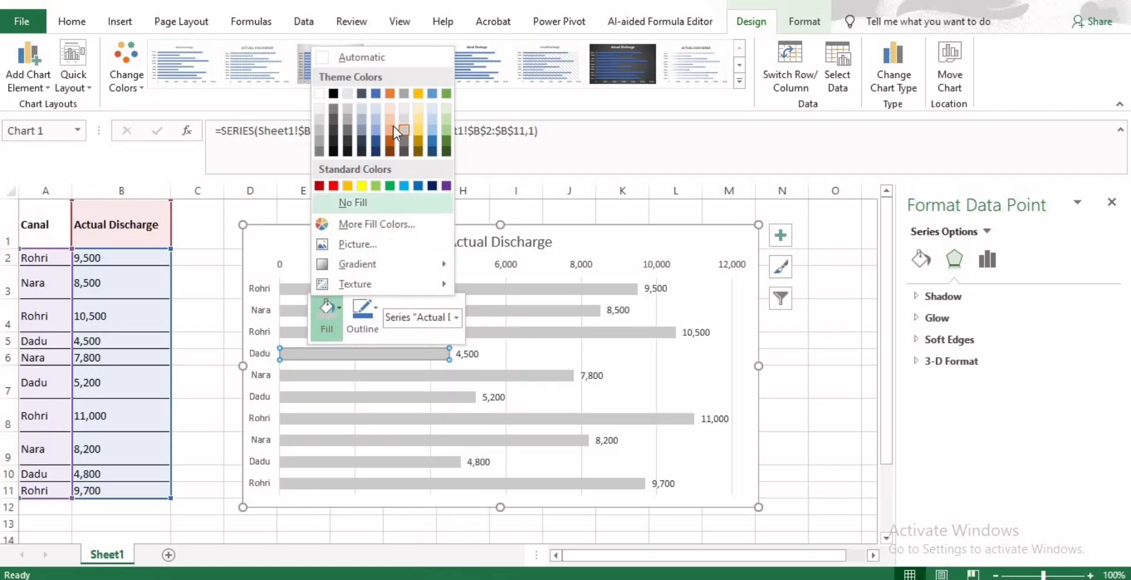
pyautogui.click(425, 125)
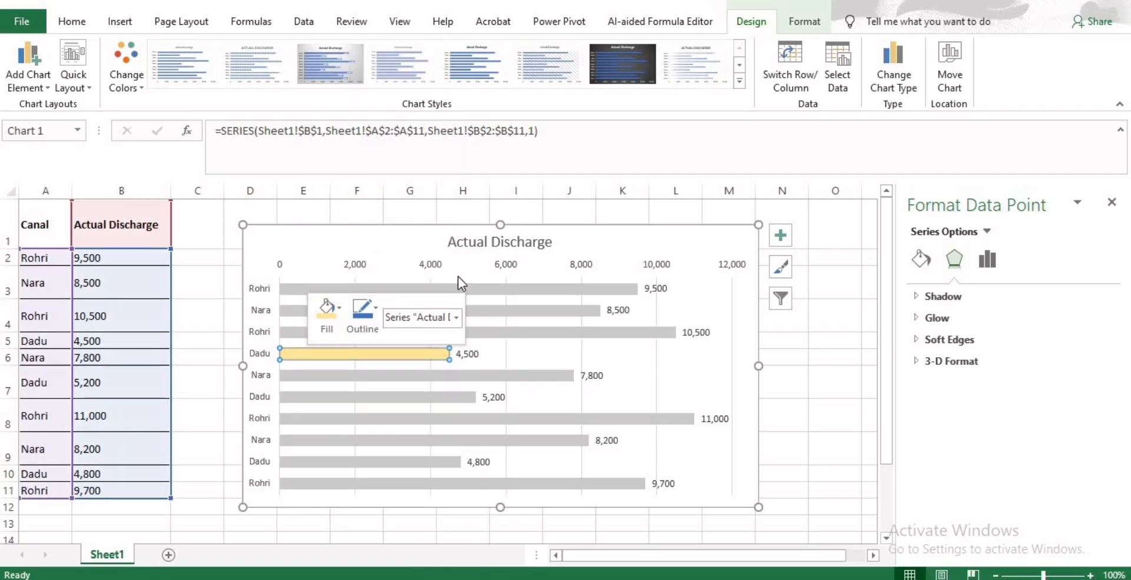
pyautogui.click(612, 371)
# Give only the 7,800 Nara bar a long-dash outline in the darkest blue-gray theme color.
pyautogui.moveTo(539, 369)
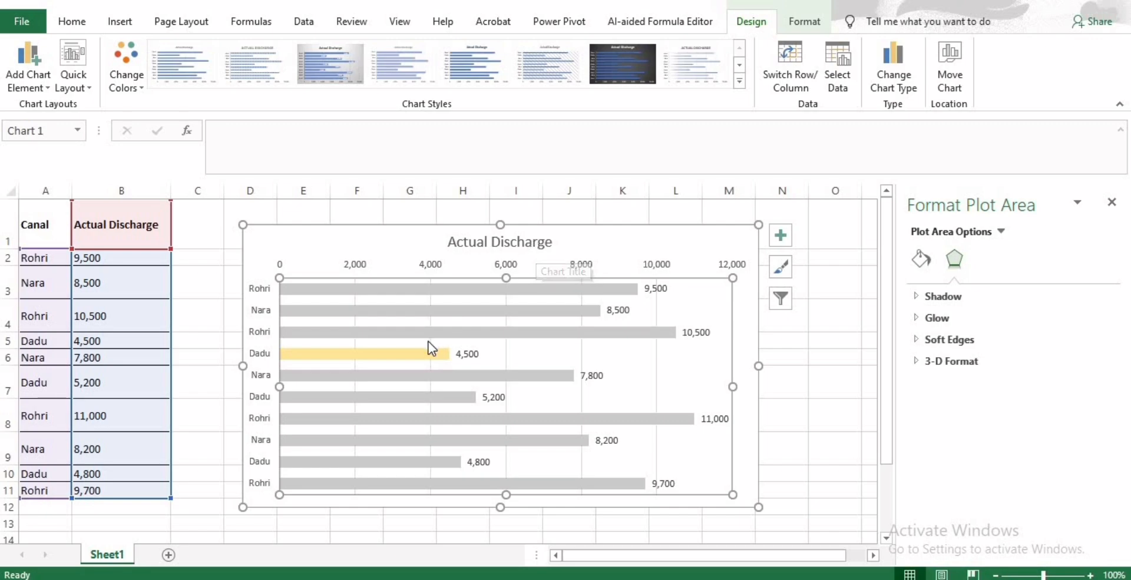
pyautogui.click(446, 377)
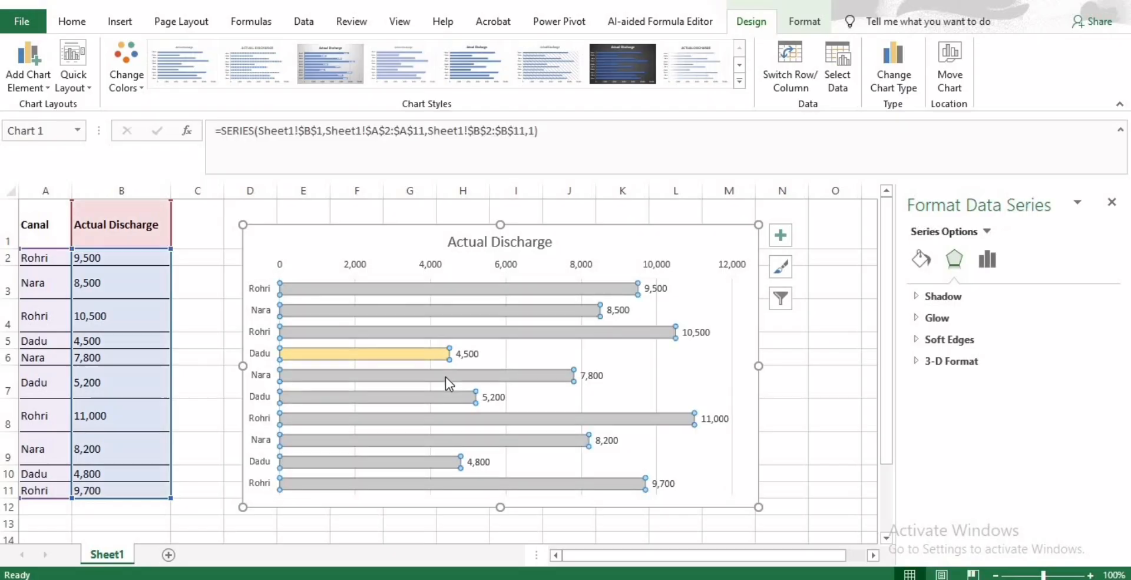
pyautogui.click(448, 378)
pyautogui.rightClick(448, 378)
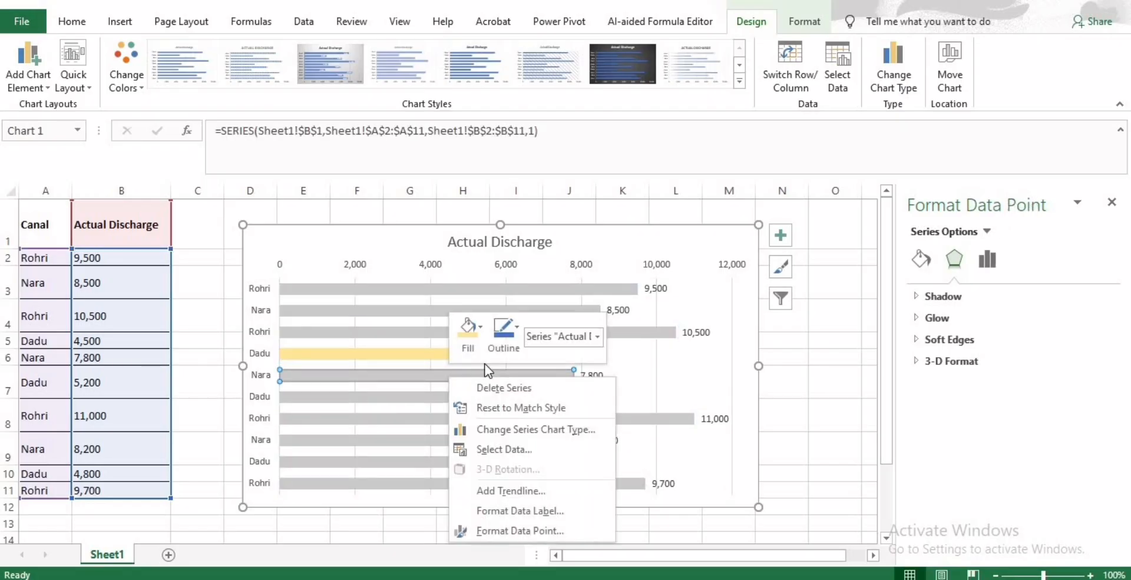
pyautogui.click(519, 340)
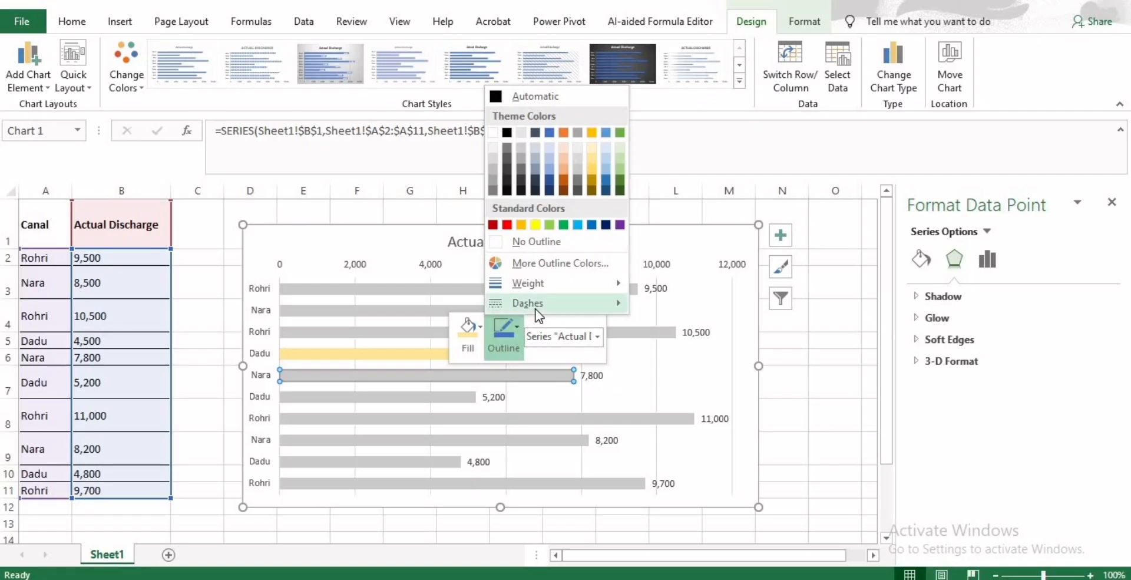
pyautogui.moveTo(539, 306)
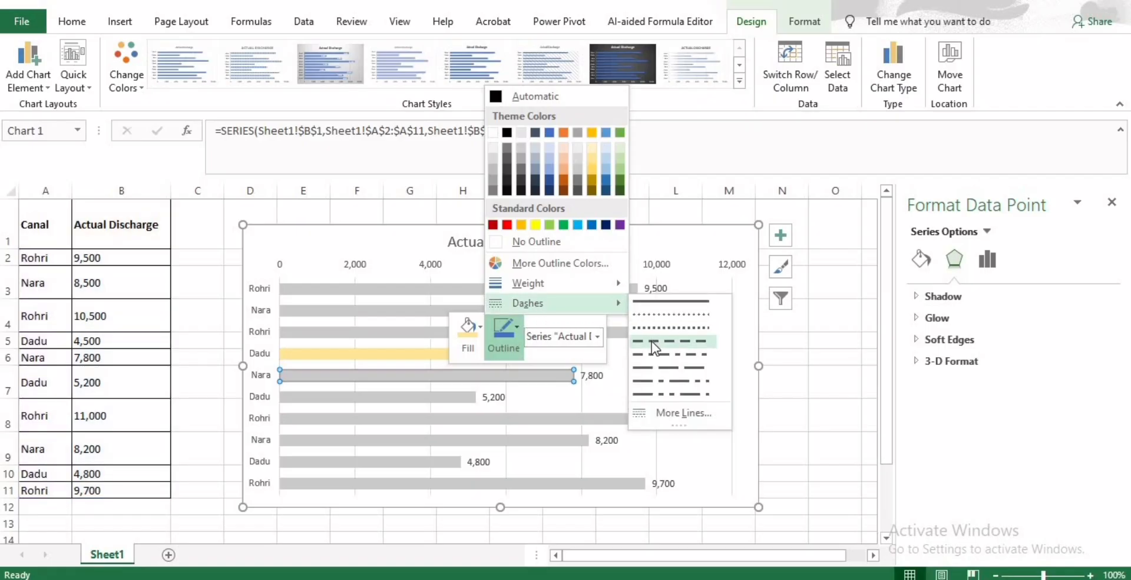
pyautogui.click(649, 368)
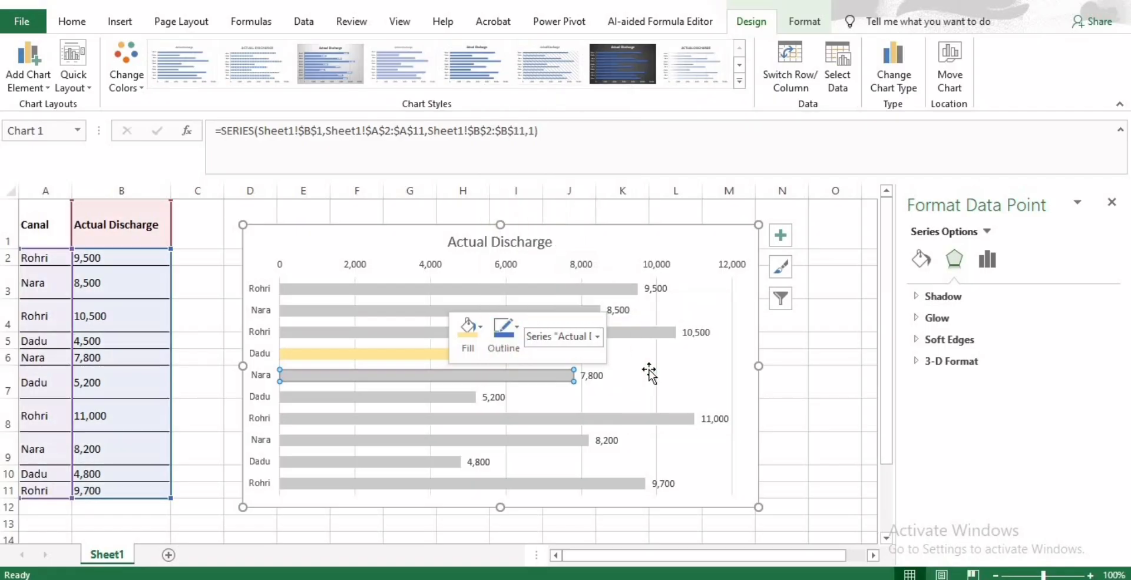
pyautogui.click(511, 352)
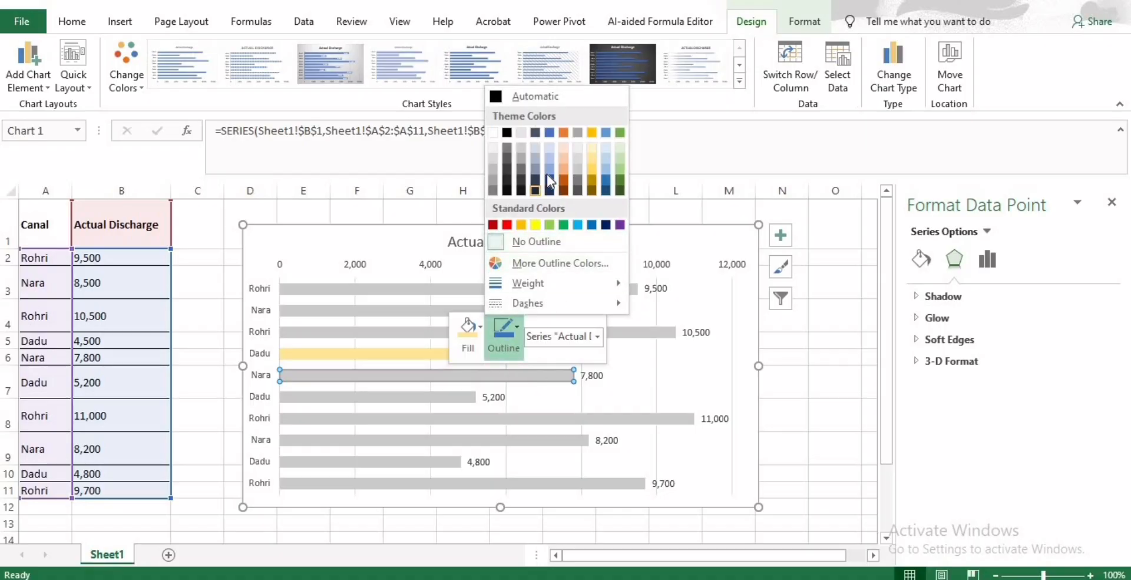
pyautogui.click(535, 189)
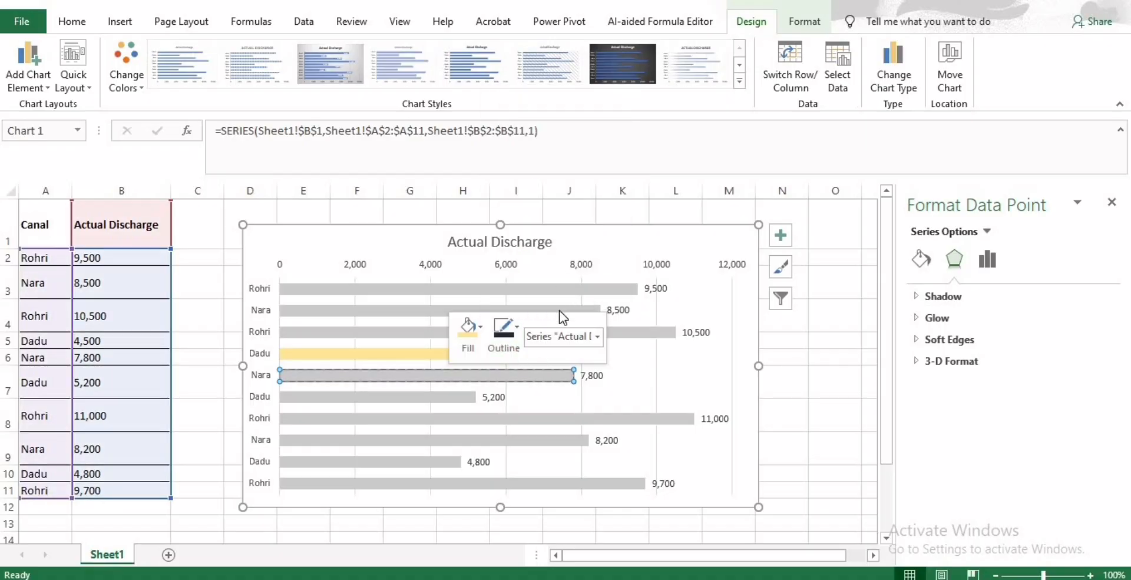
# Thicken the 7,800 Nara bar's dashed outline to a weight of 2¼ pt.
pyautogui.click(597, 336)
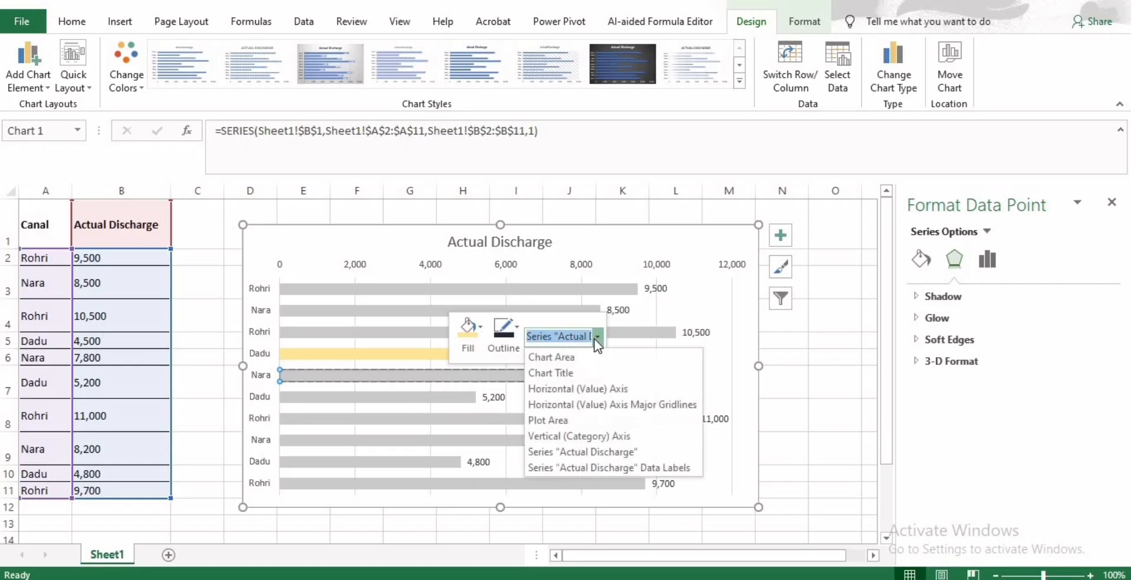
pyautogui.click(508, 340)
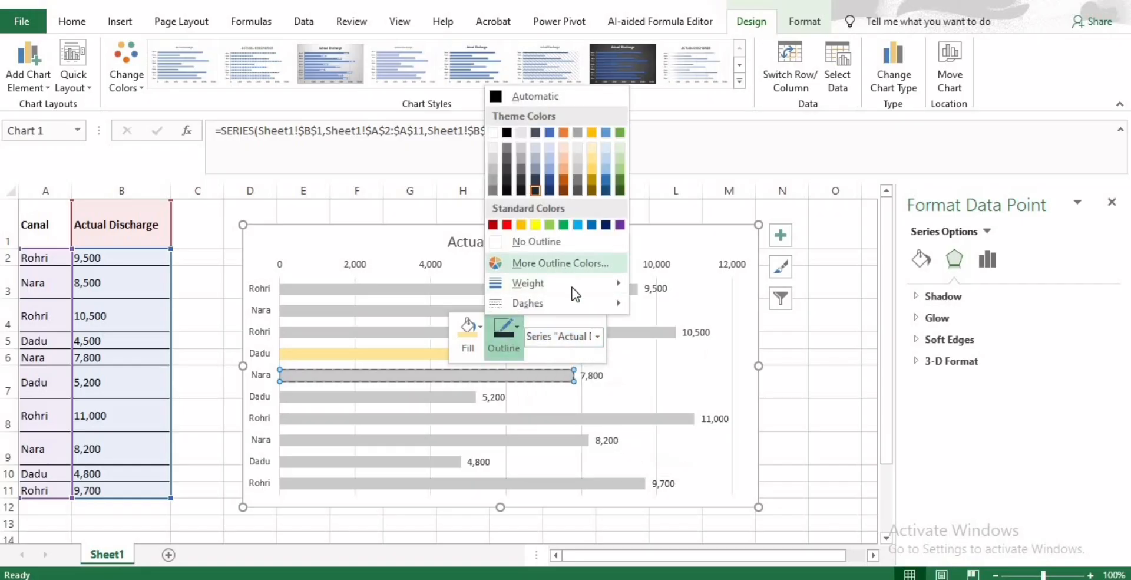
pyautogui.moveTo(607, 284)
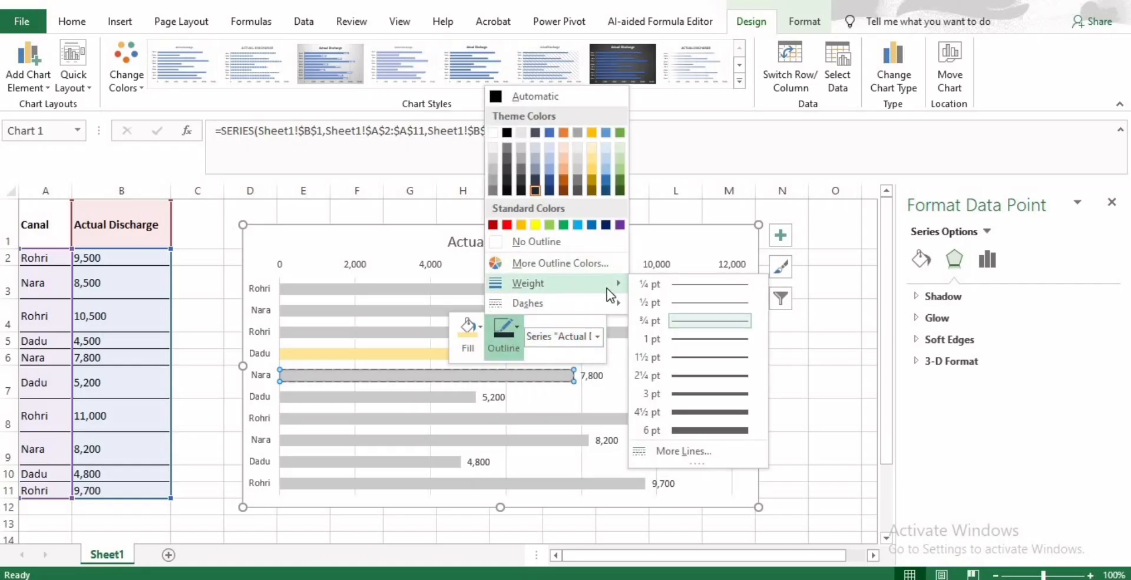
pyautogui.click(693, 378)
pyautogui.click(685, 380)
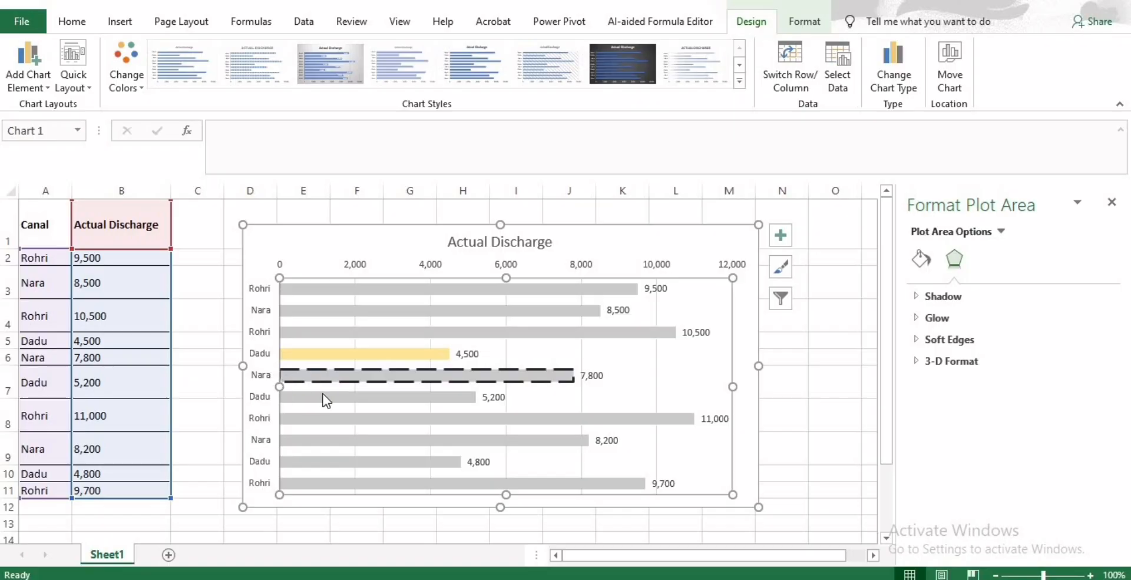
# Set the major unit of the chart's horizontal value axis to 1000 and close the axis formatting options.
pyautogui.moveTo(324, 398)
pyautogui.click(358, 265)
pyautogui.rightClick(359, 264)
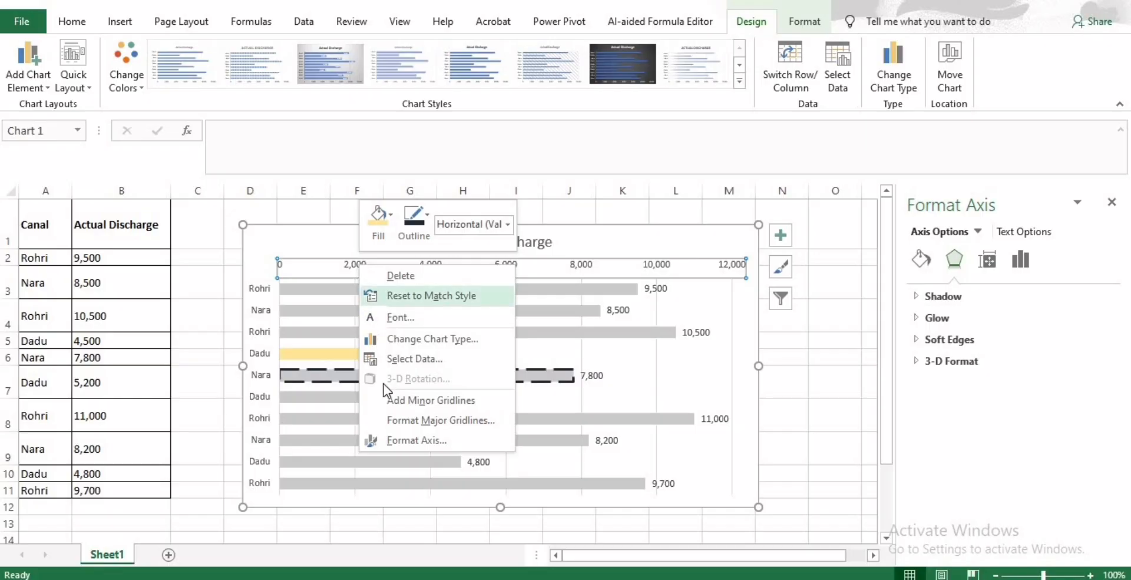
pyautogui.click(416, 440)
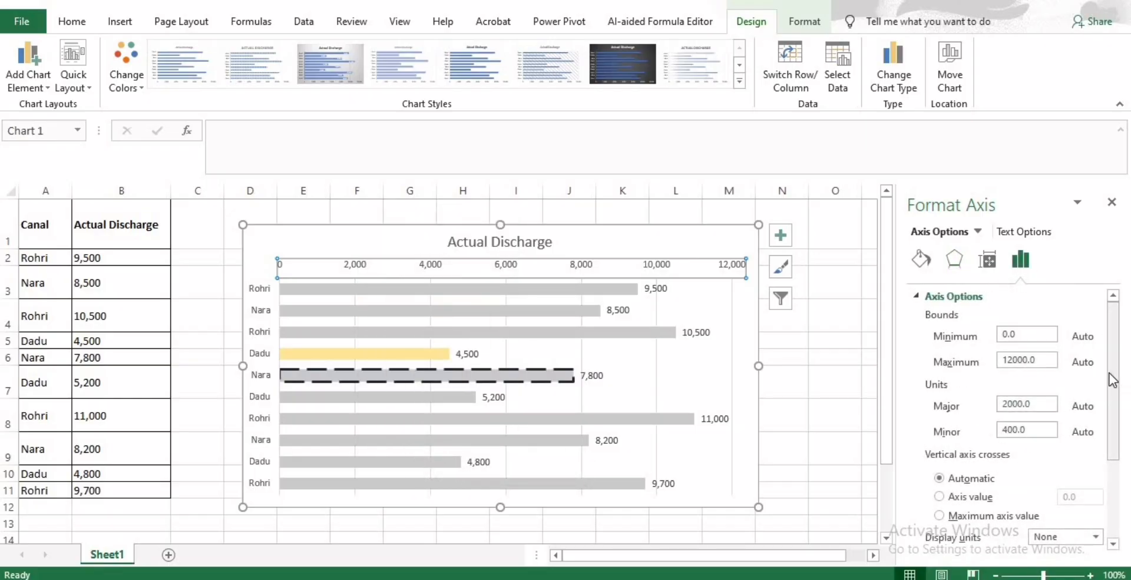
pyautogui.scroll(-1, 1112, 380)
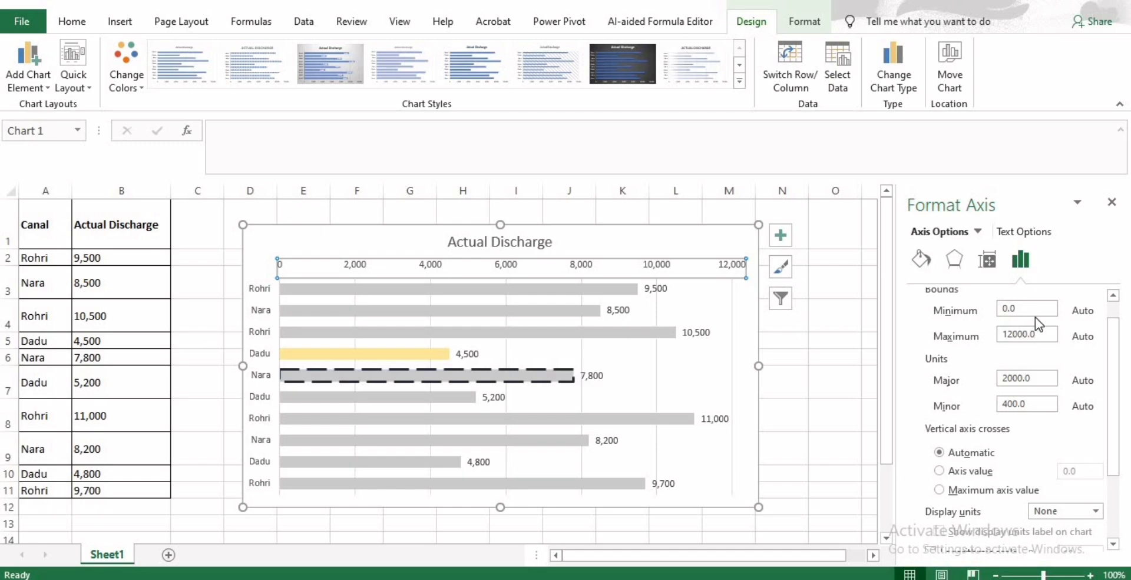
pyautogui.click(1037, 378)
pyautogui.press('BackSpace')
pyautogui.press('BackSpace')
pyautogui.press('BackSpace')
pyautogui.press('BackSpace')
pyautogui.press('BackSpace')
pyautogui.press('BackSpace')
pyautogui.write('1000')
pyautogui.press('Return')
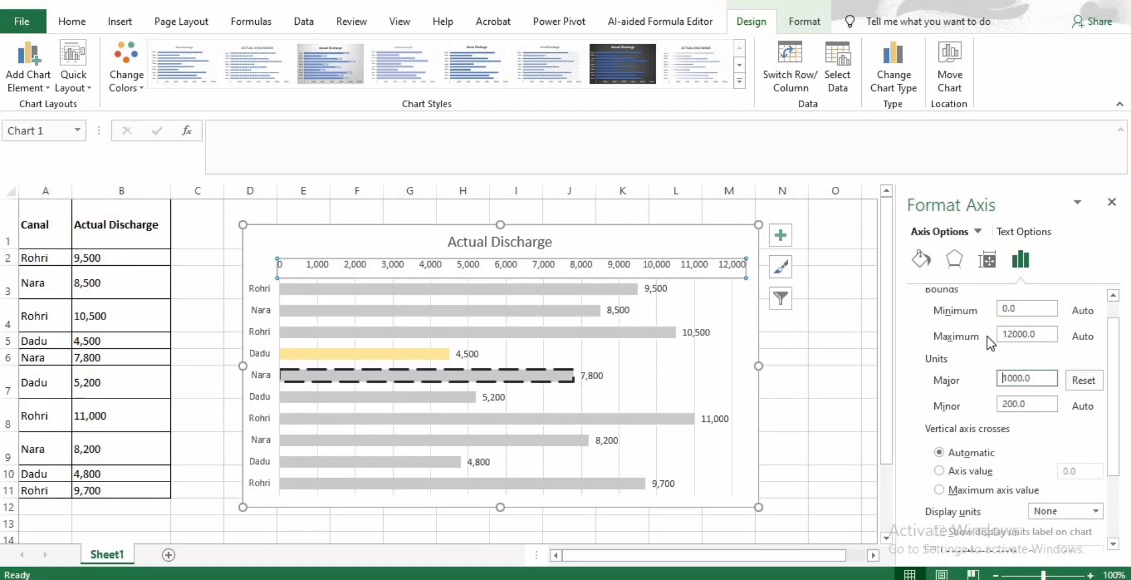
pyautogui.click(1112, 202)
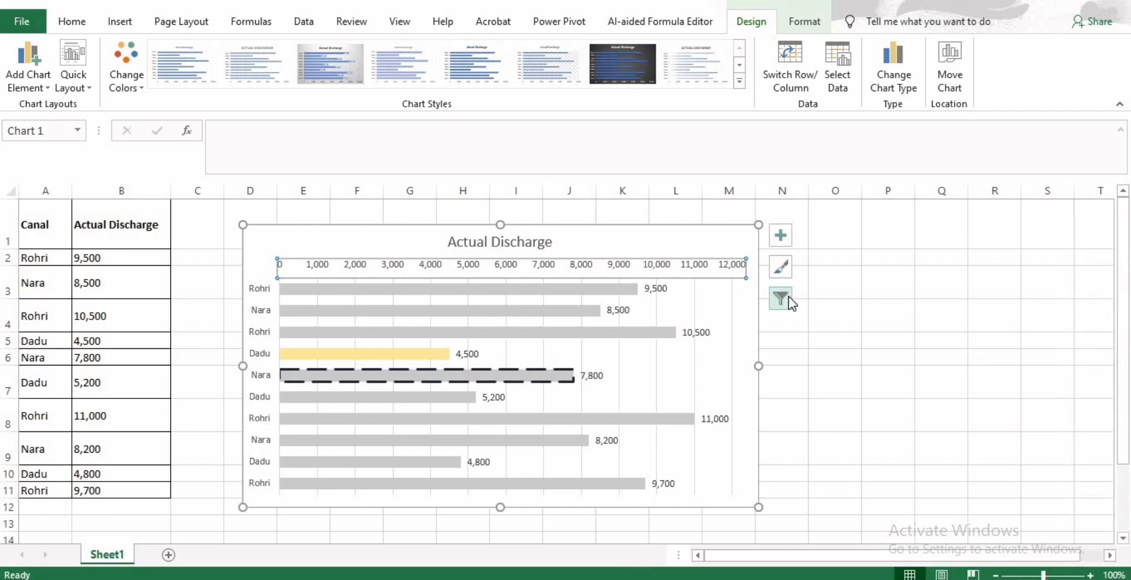
# Apply the Primary Major Vertical gridlines option to the chart.
pyautogui.rightClick(700, 379)
pyautogui.click(713, 389)
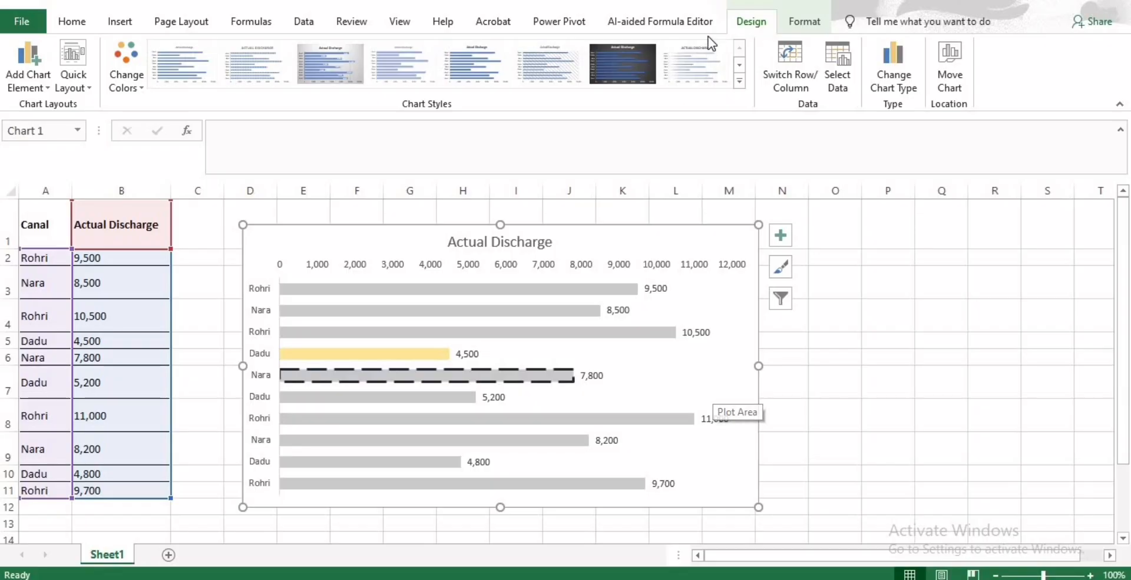
pyautogui.doubleClick(751, 27)
pyautogui.click(751, 27)
pyautogui.doubleClick(749, 25)
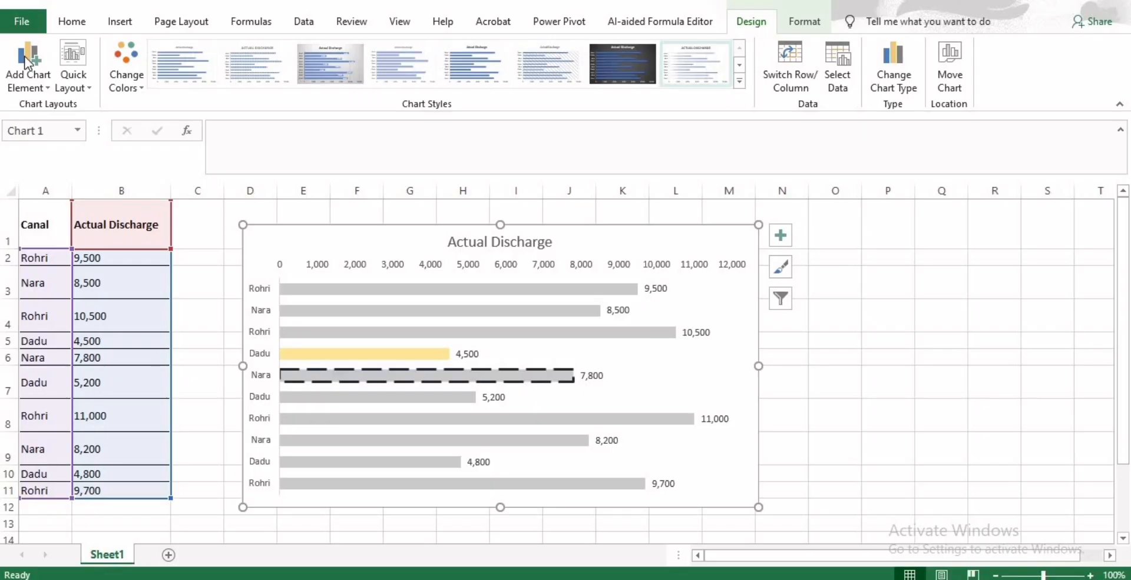
pyautogui.click(20, 80)
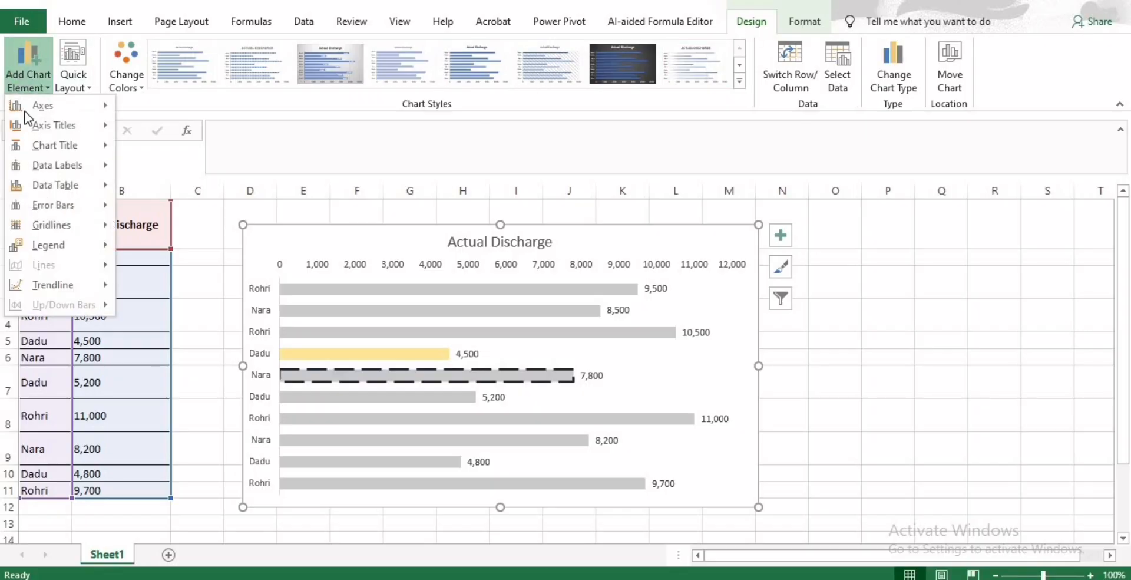
pyautogui.moveTo(83, 225)
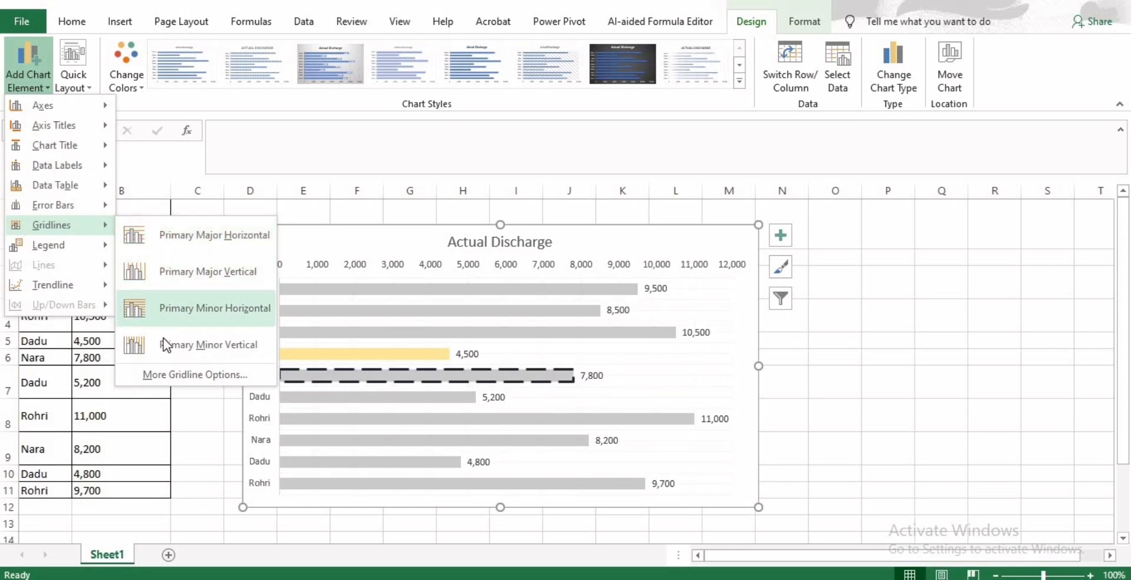
pyautogui.click(189, 274)
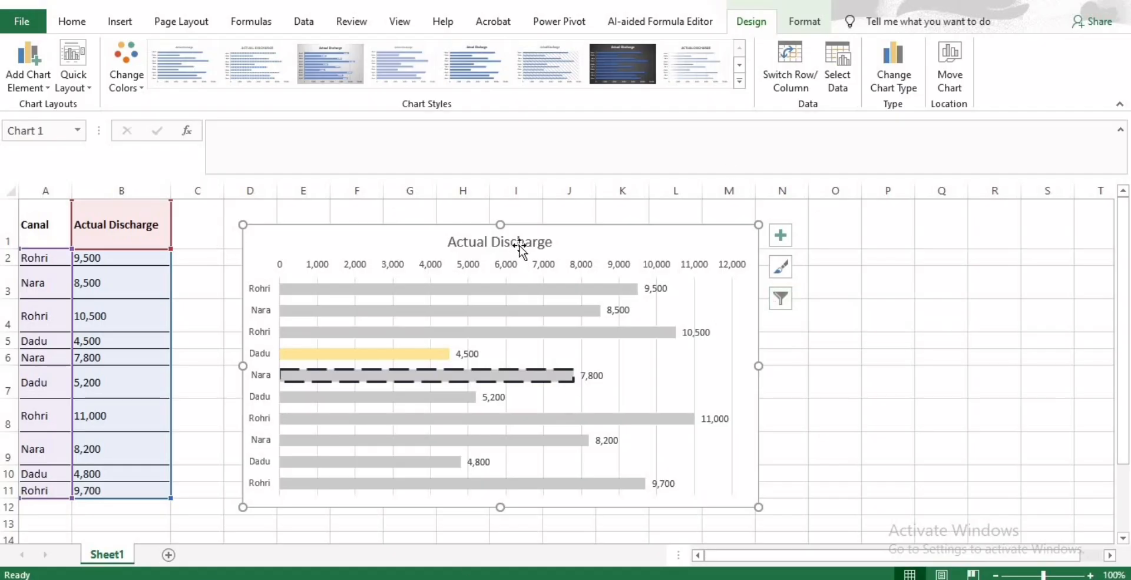
# Append empty parentheses to the chart title so it reads "Actual Discharge ()".
pyautogui.moveTo(1126, 257)
pyautogui.mouseDown()
pyautogui.moveTo(1125, 268)
pyautogui.moveTo(1126, 257)
pyautogui.mouseUp()
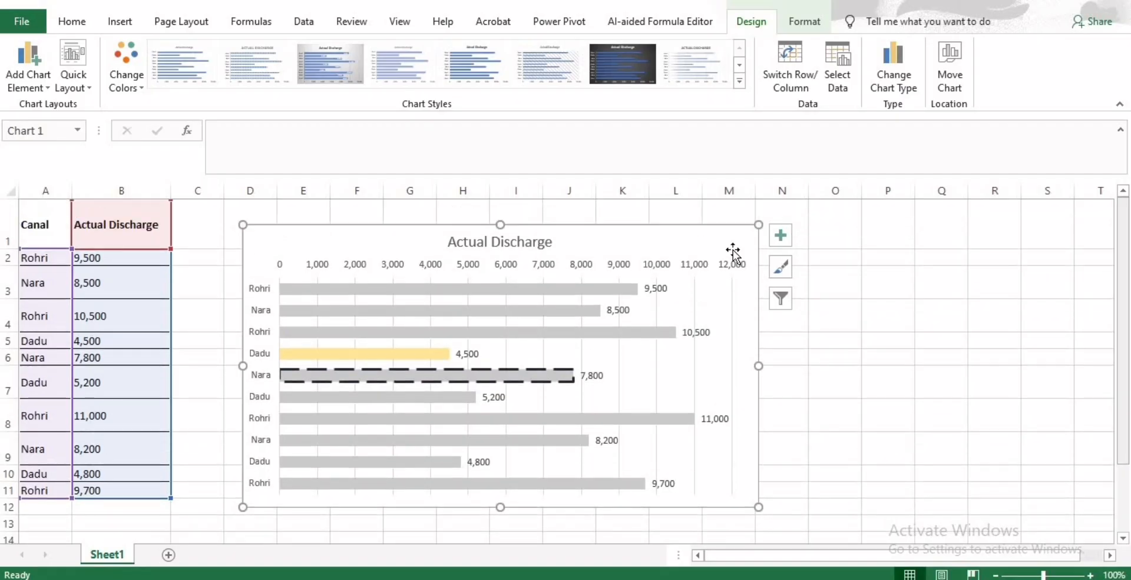
pyautogui.click(542, 247)
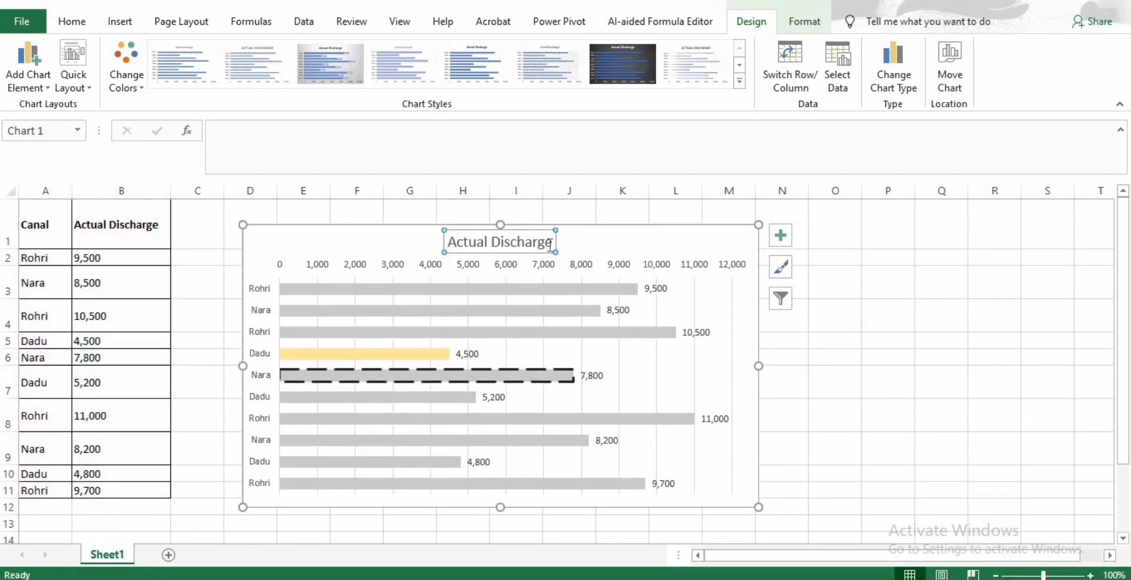
pyautogui.click(552, 245)
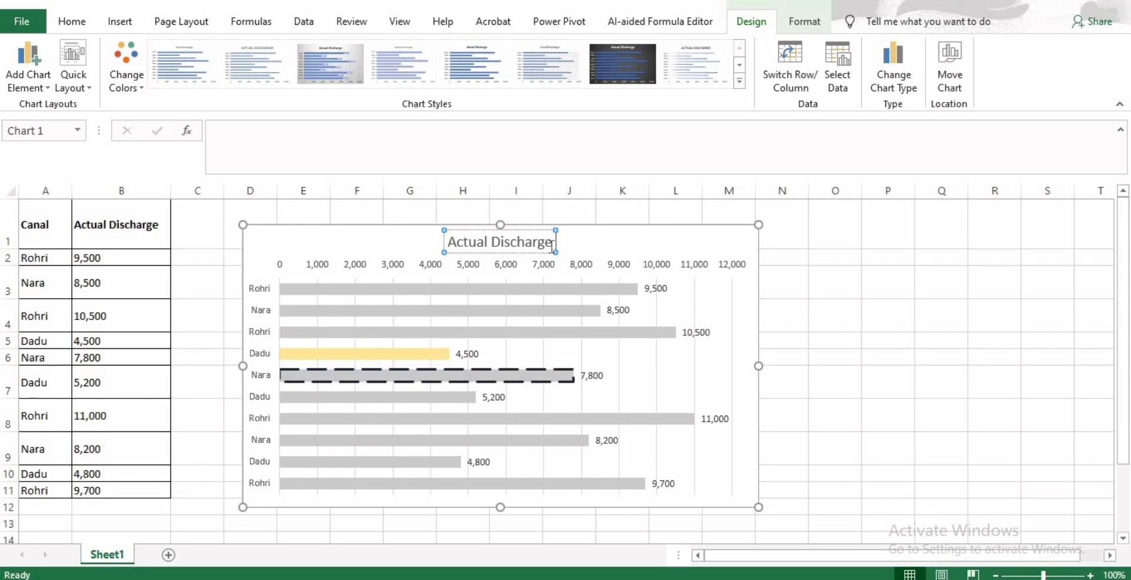
pyautogui.write('()')
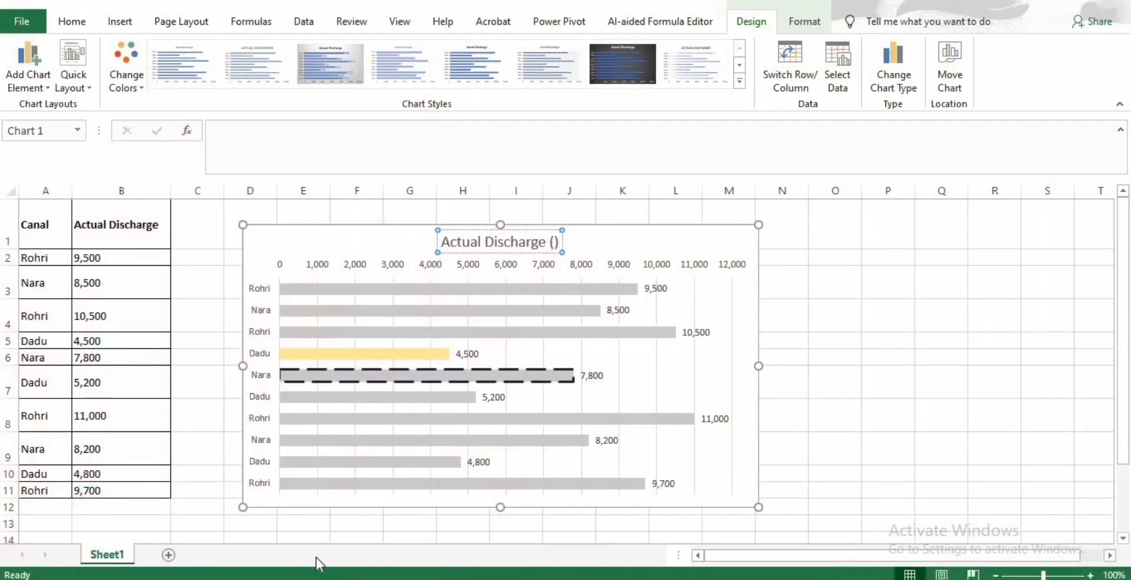
# Total the discharge values in cell B12 with the formula =SUM(B2:B11).
pyautogui.click(90, 509)
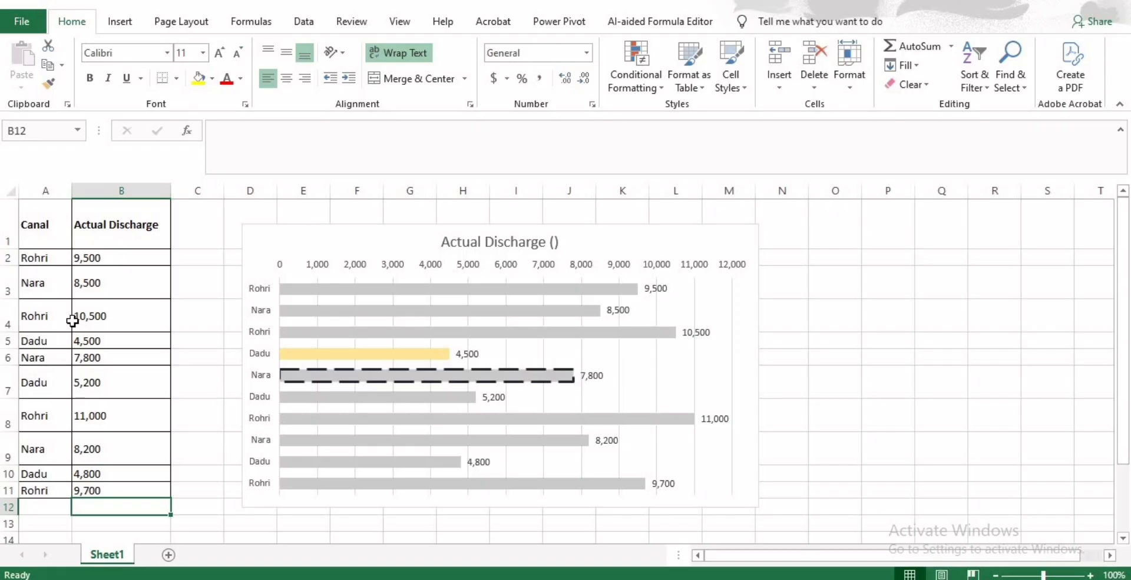
pyautogui.click(230, 162)
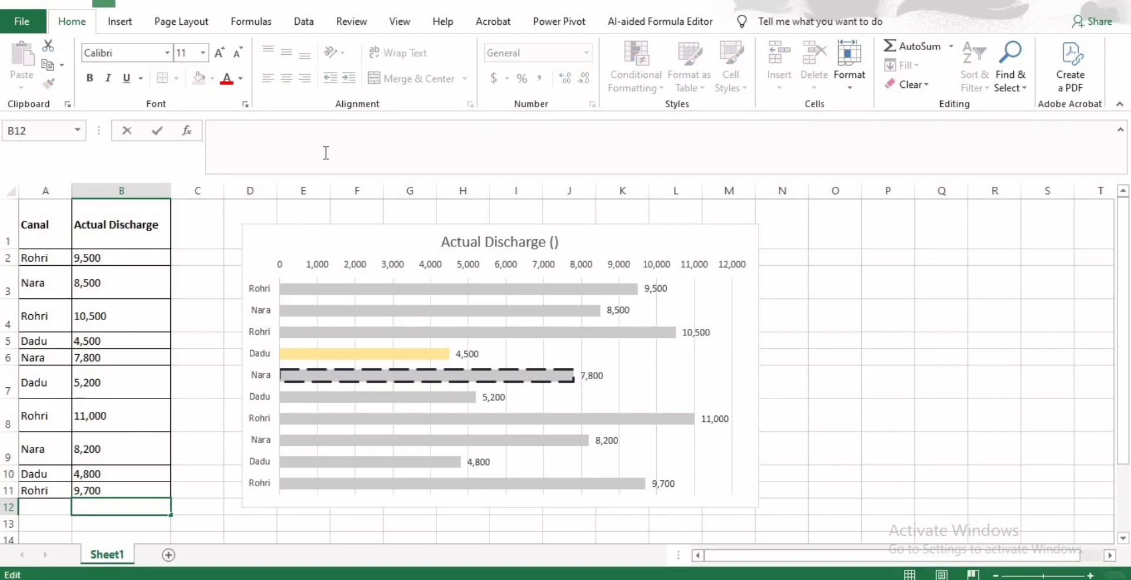
pyautogui.write('=')
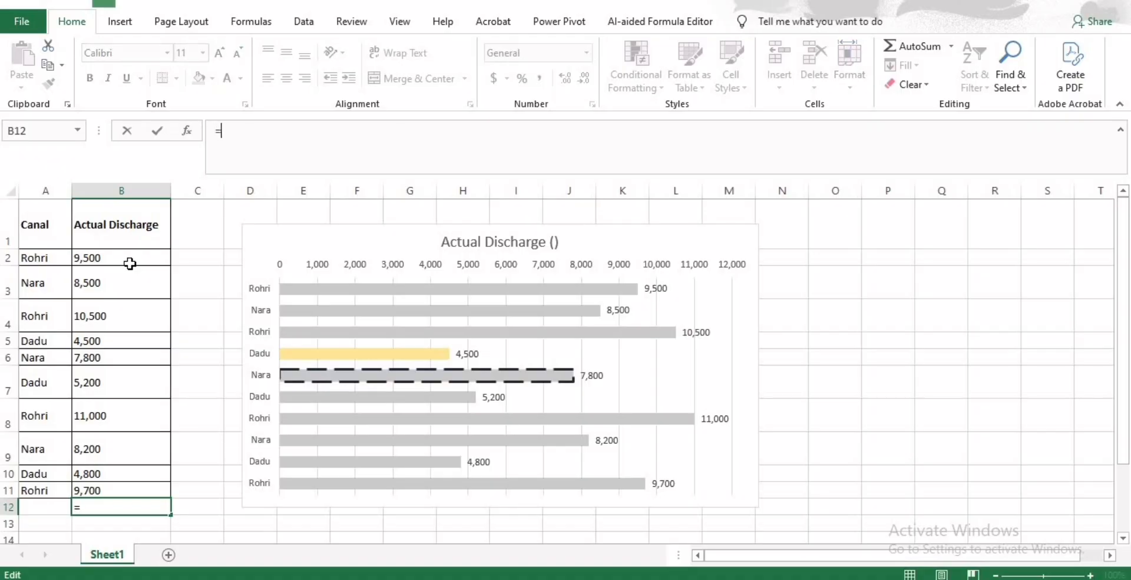
pyautogui.write('SUM')
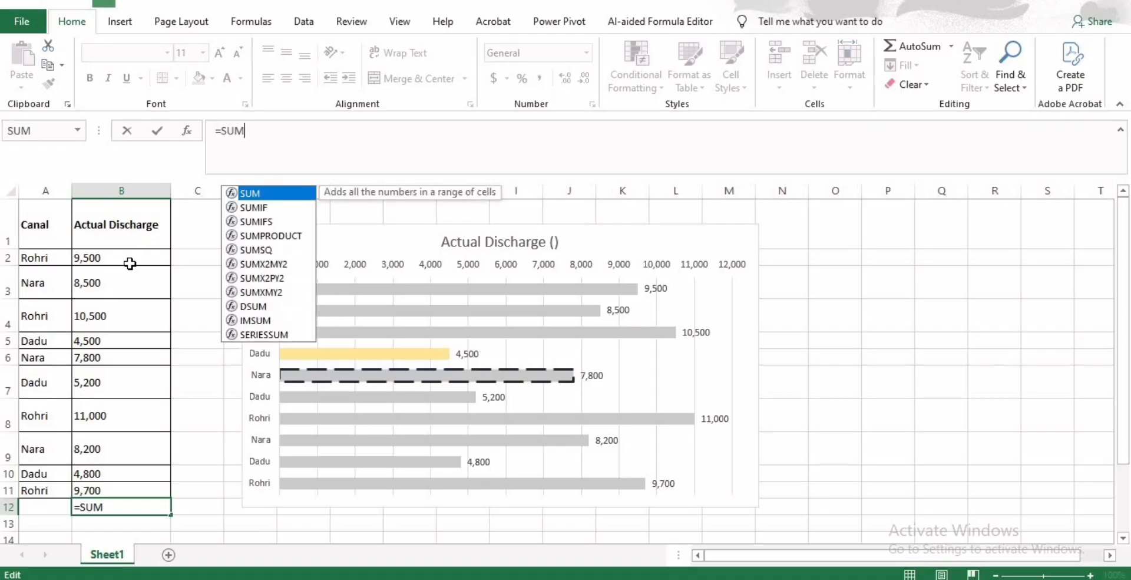
pyautogui.write('(')
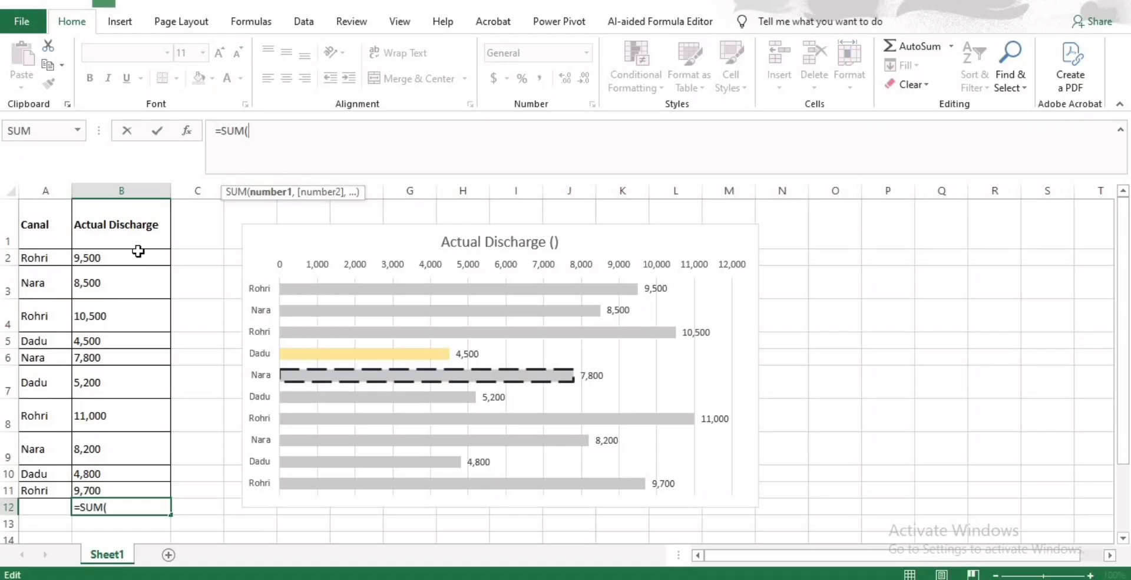
pyautogui.moveTo(138, 251); pyautogui.dragTo(128, 489)
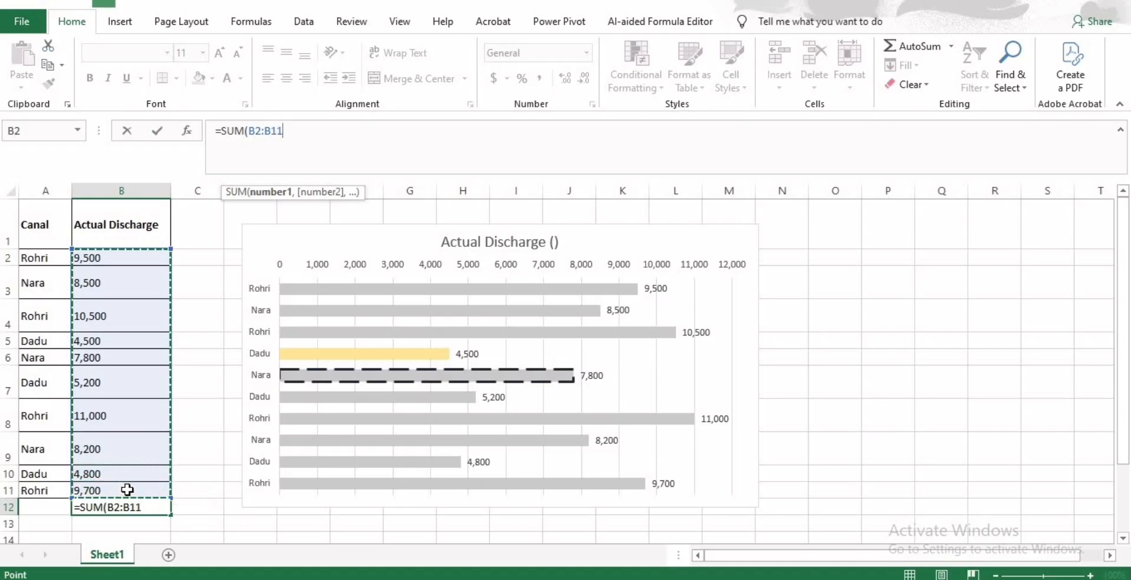
pyautogui.write(')')
pyautogui.press('Return')
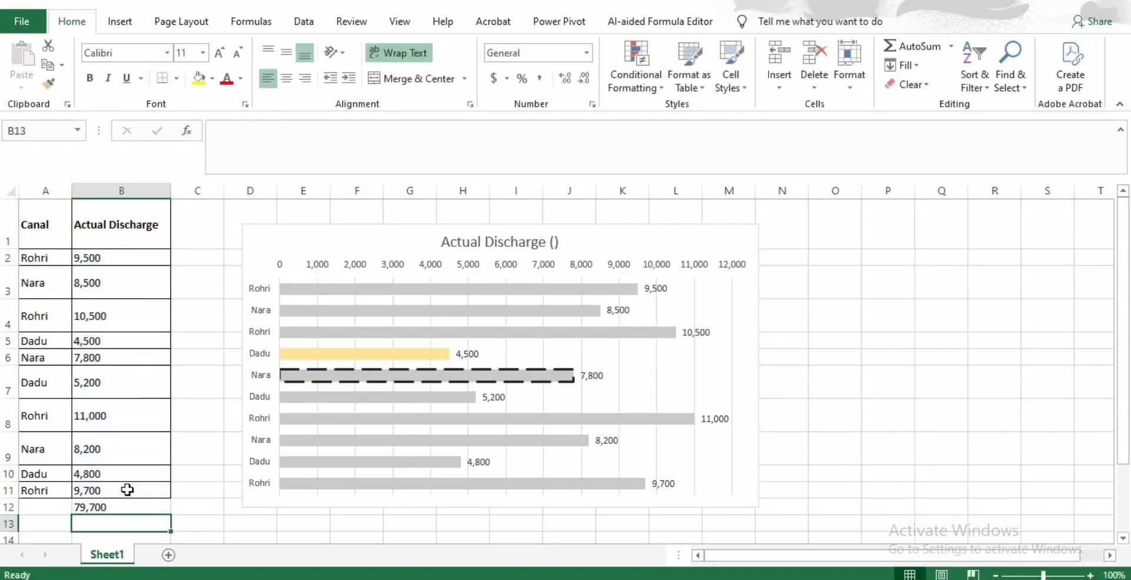
# Label the total in cell A12 as "SUM OF ACTUAL DISCHARGE".
pyautogui.click(55, 508)
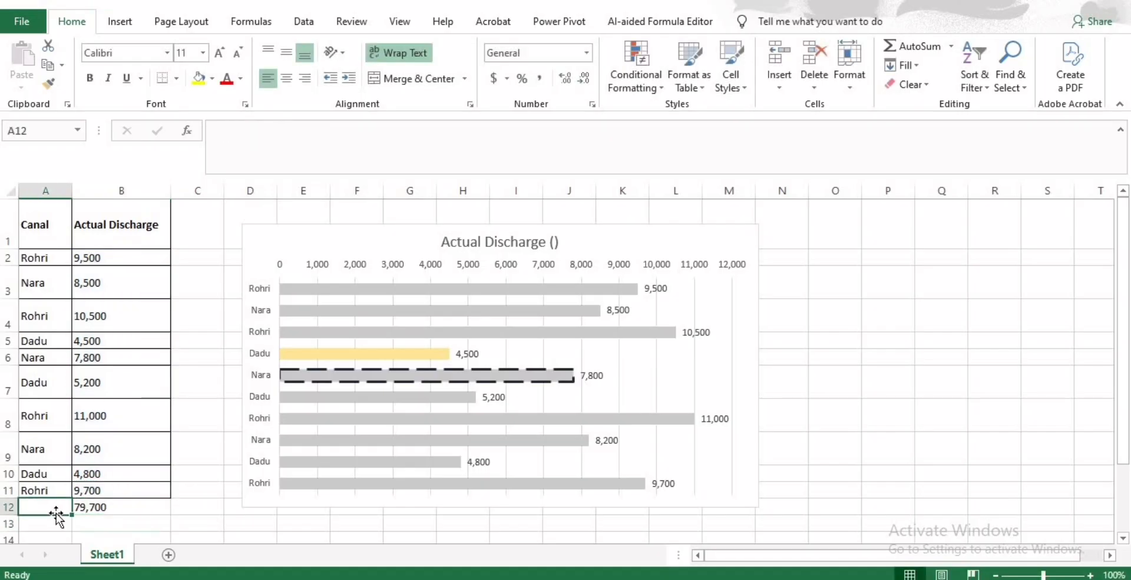
pyautogui.write('SUM ')
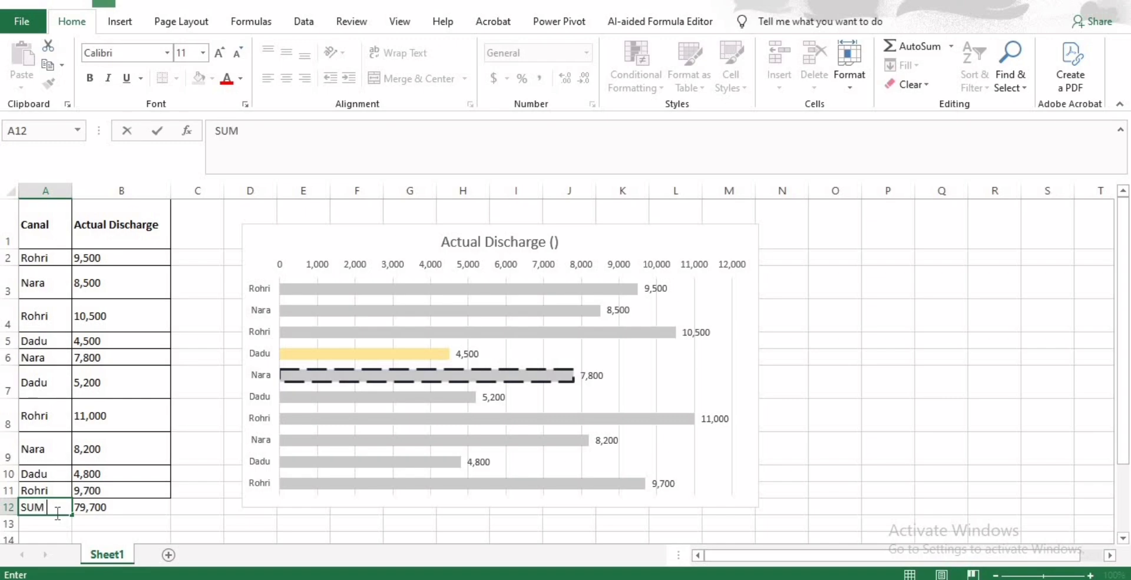
pyautogui.write('O')
pyautogui.write('F ACRY')
pyautogui.press('BackSpace')
pyautogui.press('BackSpace')
pyautogui.write('U')
pyautogui.press('BackSpace')
pyautogui.write('TUAL D')
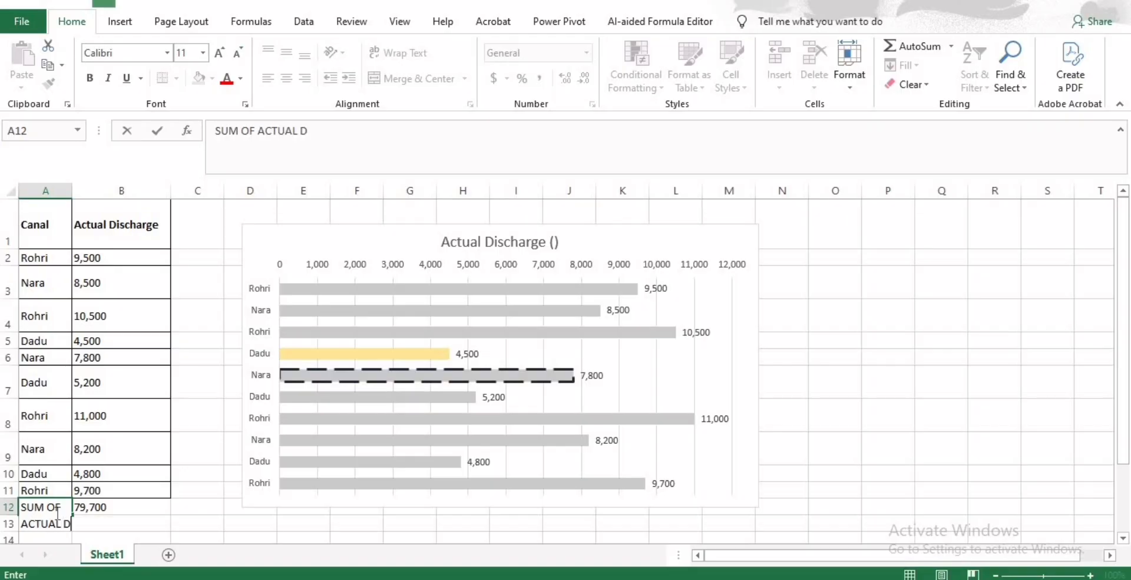
pyautogui.write('ISCHARGE')
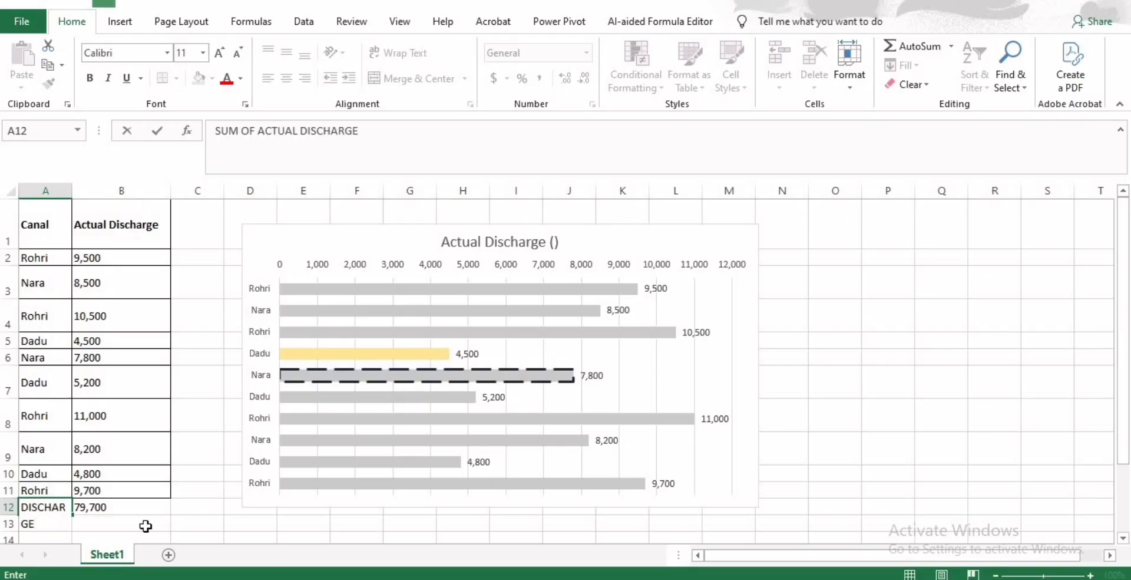
pyautogui.click(146, 526)
pyautogui.moveTo(1123, 218); pyautogui.dragTo(1123, 243)
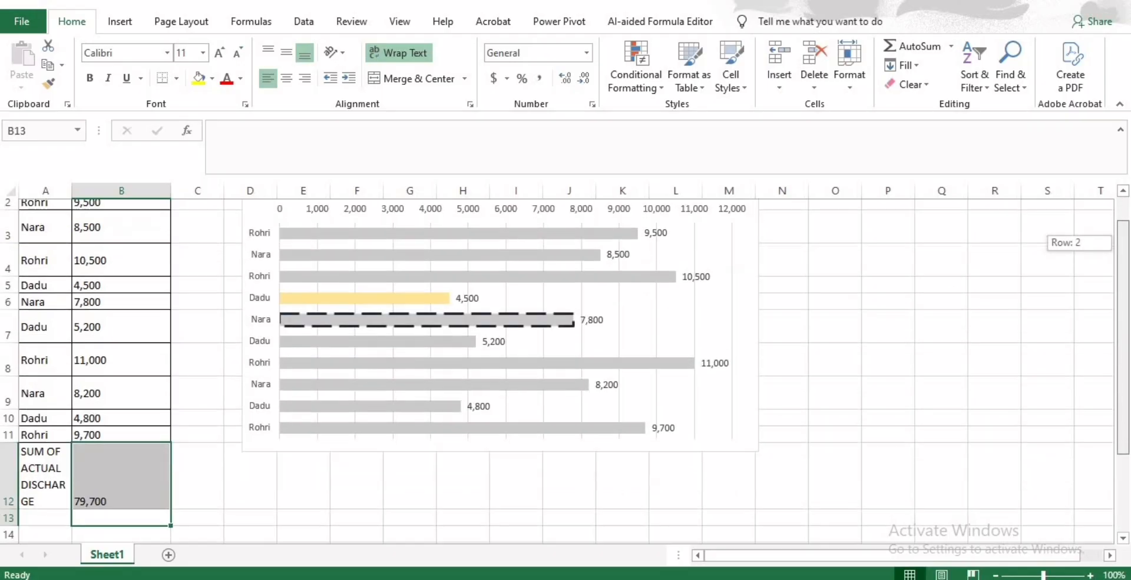
pyautogui.click(142, 497)
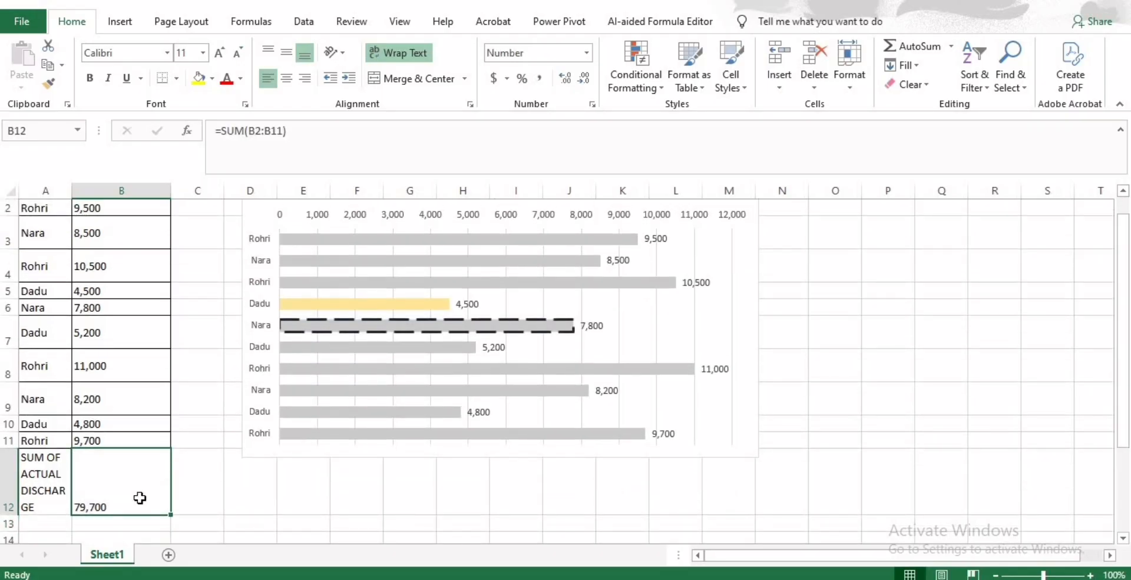
pyautogui.moveTo(1124, 231); pyautogui.dragTo(1124, 217)
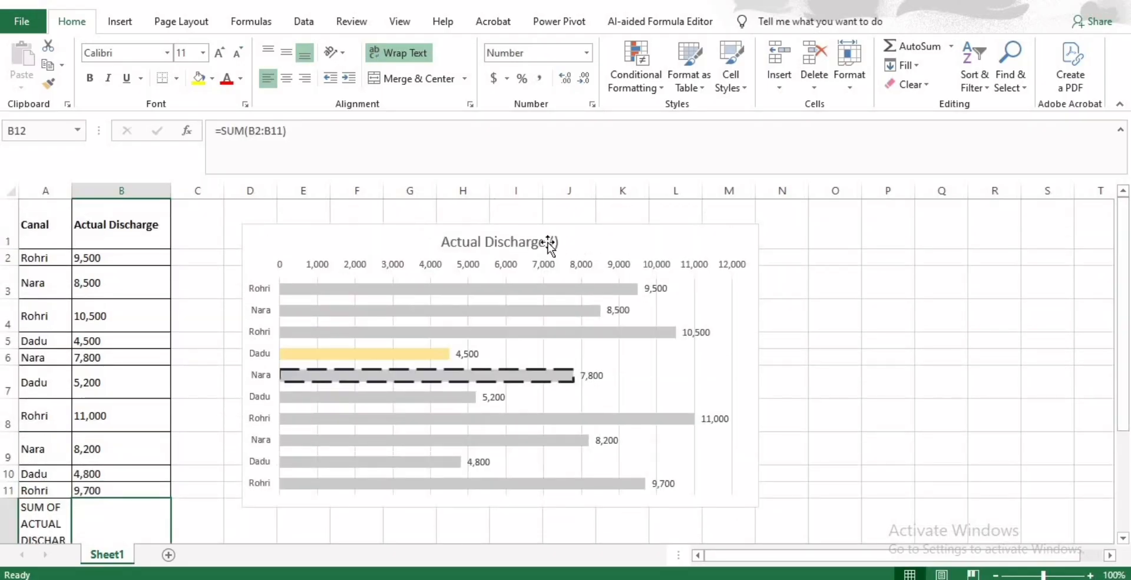
pyautogui.click(548, 243)
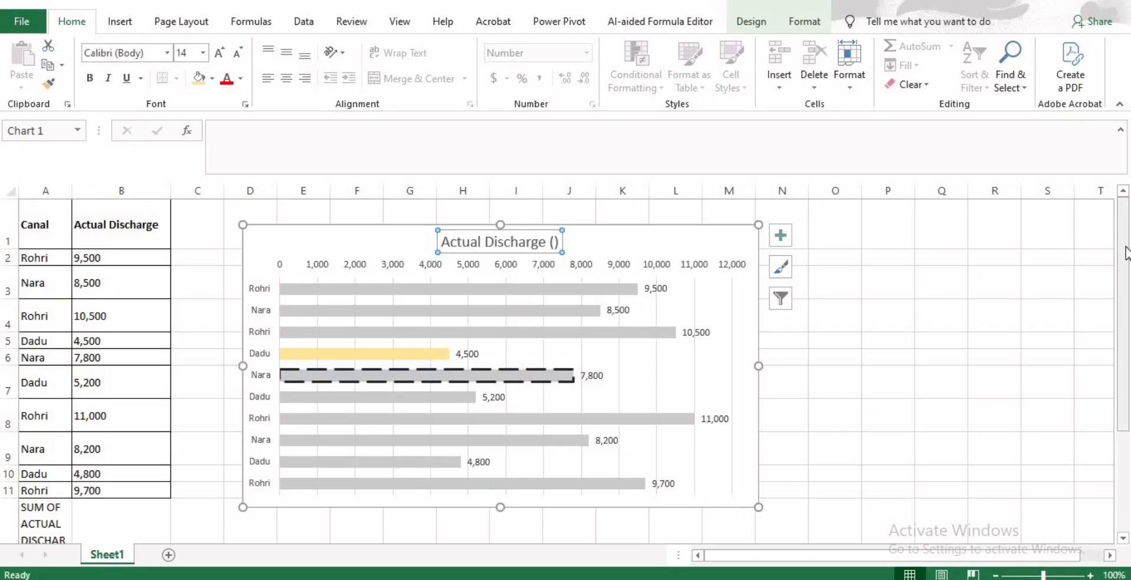
pyautogui.moveTo(1125, 252); pyautogui.dragTo(1126, 264)
pyautogui.click(109, 480)
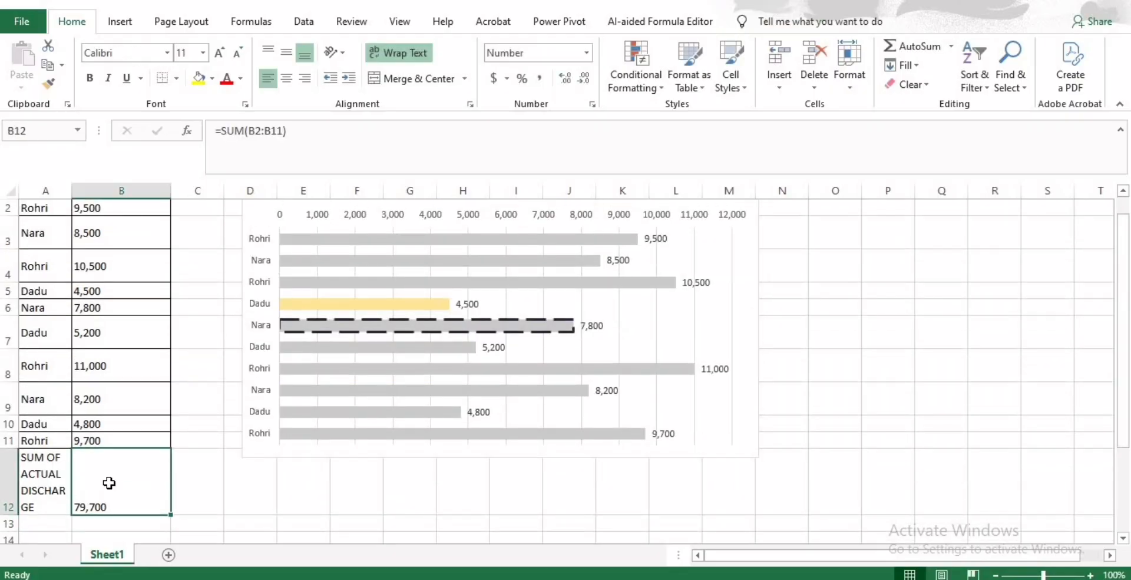
# Link the chart title to the discharge total with the formula =Sheet1!$B$12.
pyautogui.moveTo(1124, 407); pyautogui.dragTo(1125, 389)
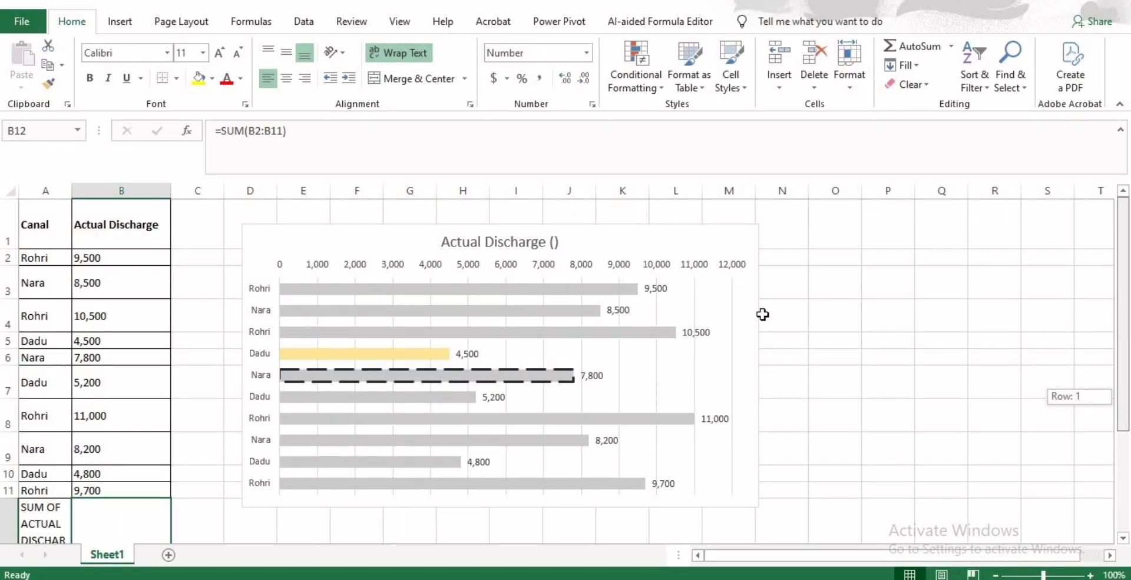
pyautogui.click(531, 250)
pyautogui.click(350, 147)
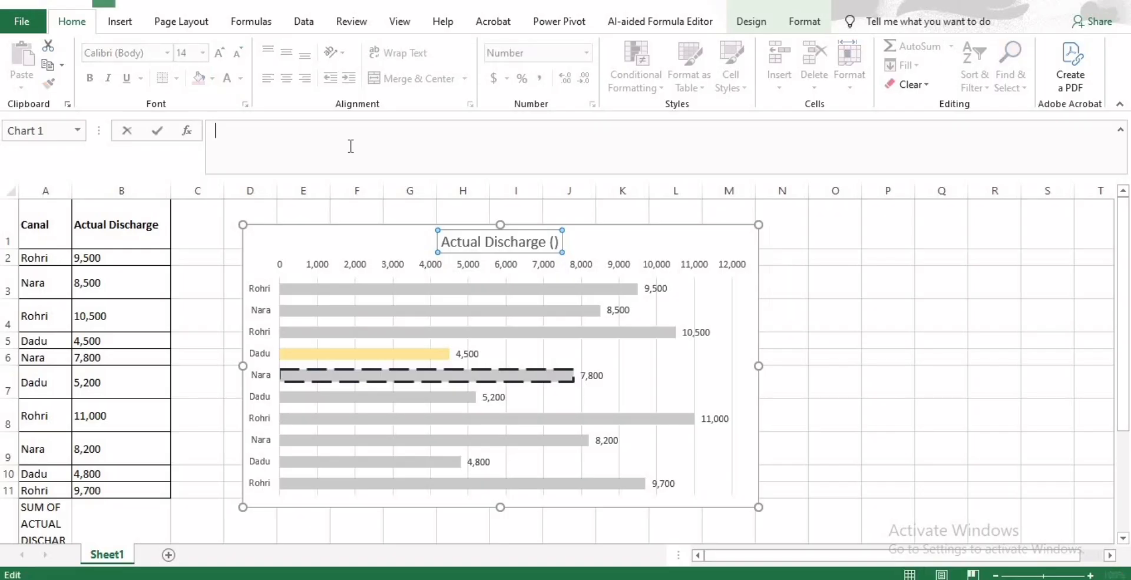
pyautogui.write('=')
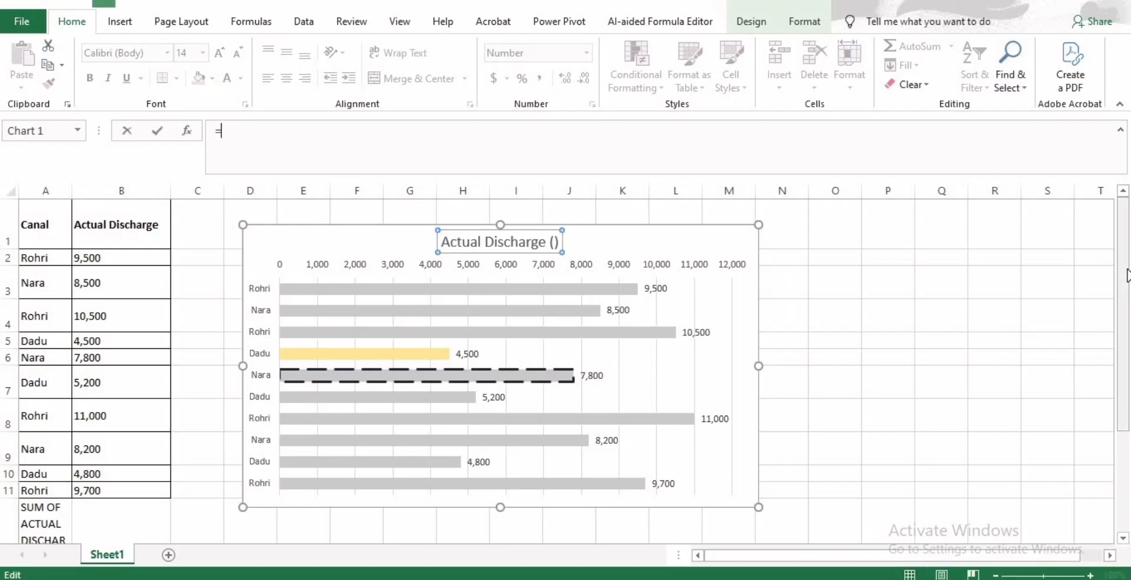
pyautogui.moveTo(1127, 289); pyautogui.dragTo(1126, 297)
pyautogui.click(119, 496)
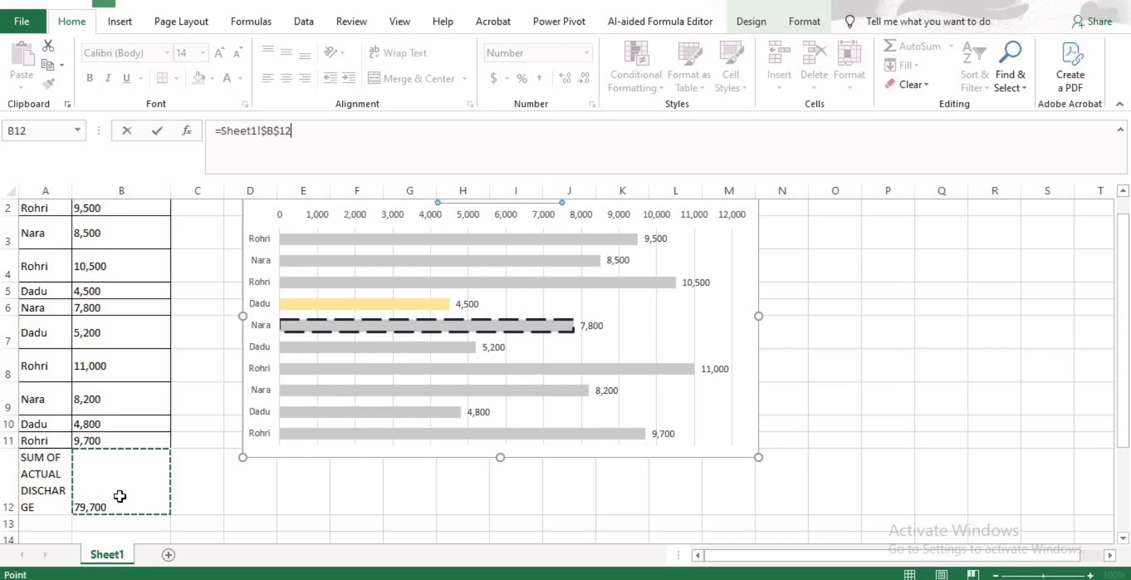
pyautogui.press('Return')
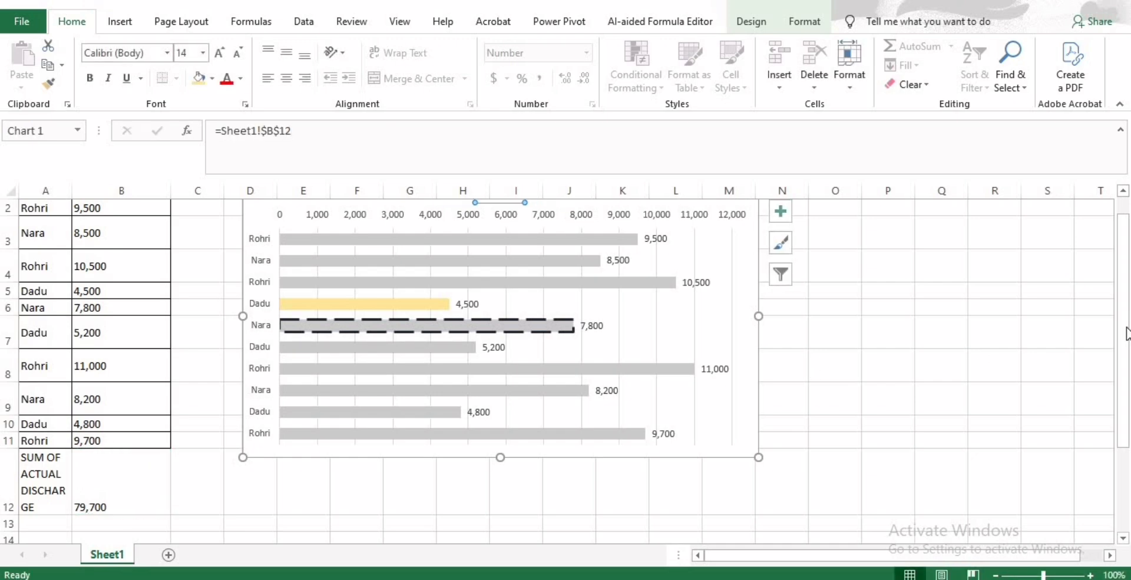
# Compare the linked chart title with the discharge total in cell B12.
pyautogui.moveTo(1127, 333); pyautogui.dragTo(1127, 317)
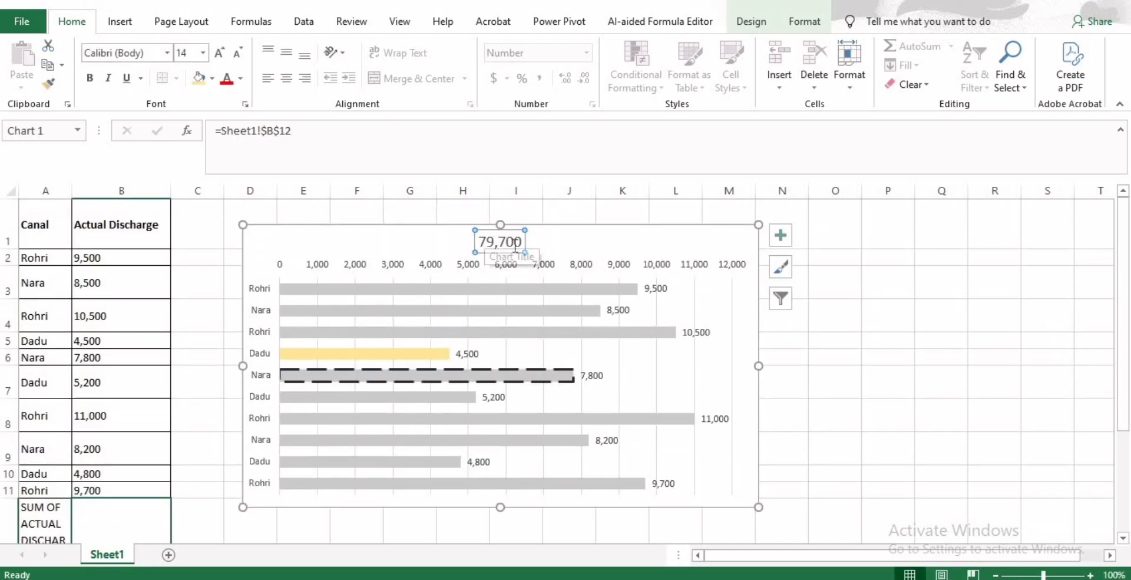
pyautogui.click(550, 245)
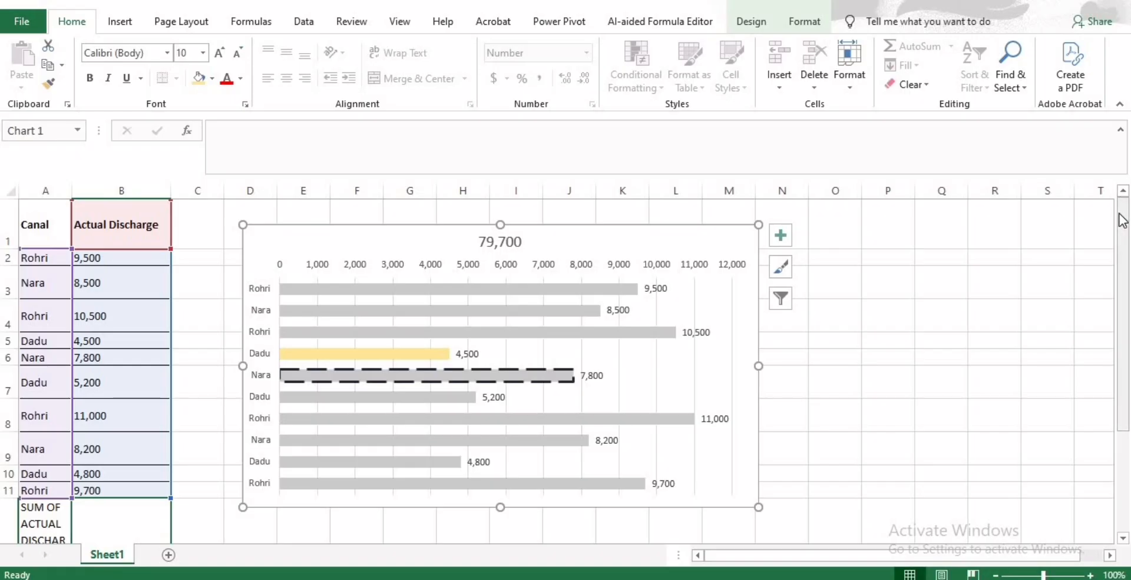
pyautogui.moveTo(1124, 223); pyautogui.dragTo(1123, 228)
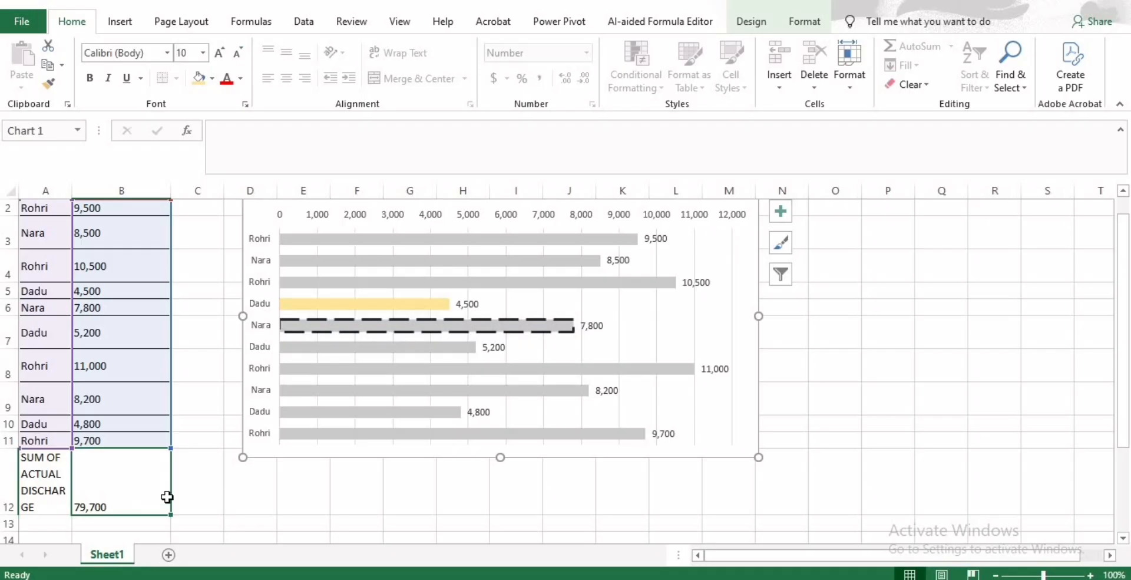
pyautogui.scroll(1, 1090, 324)
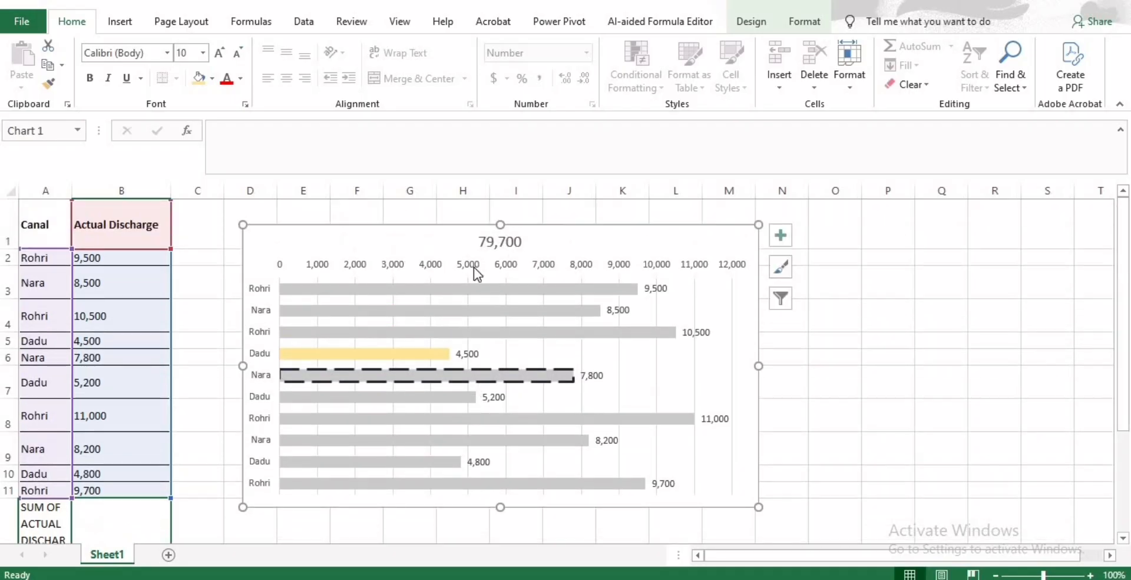
pyautogui.click(490, 240)
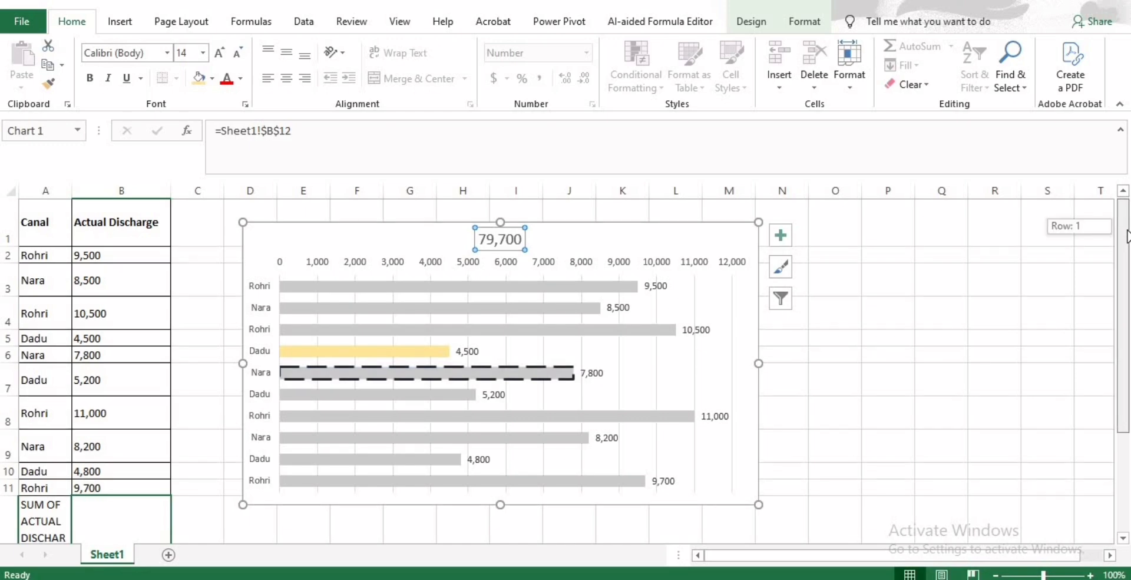
# Set the first Nara canal's actual discharge in cell B3 to 5000.
pyautogui.click(77, 283)
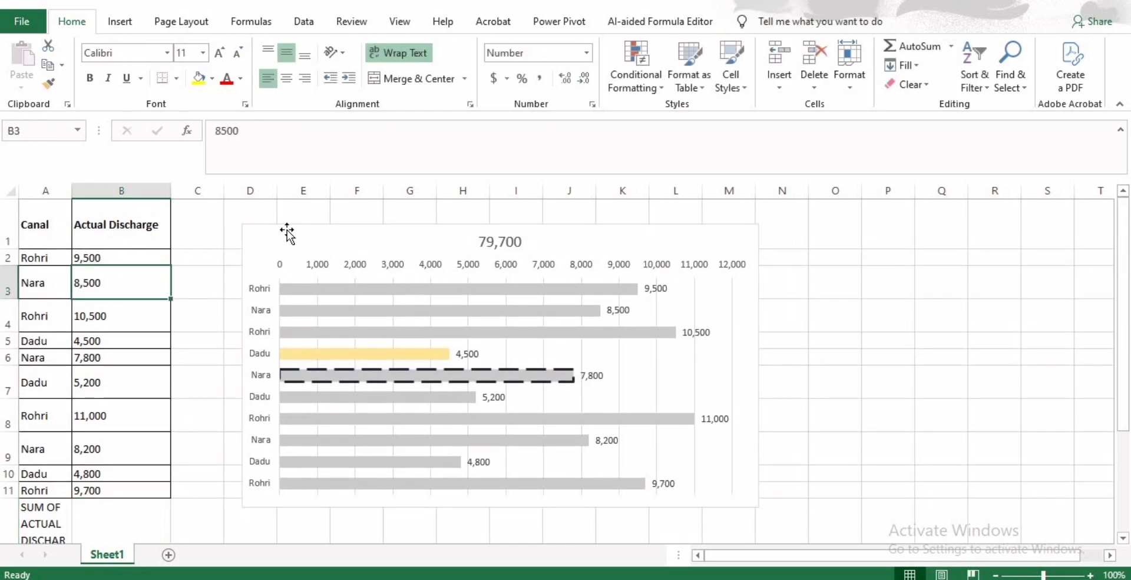
pyautogui.click(302, 141)
pyautogui.press('BackSpace')
pyautogui.press('BackSpace')
pyautogui.press('BackSpace')
pyautogui.press('BackSpace')
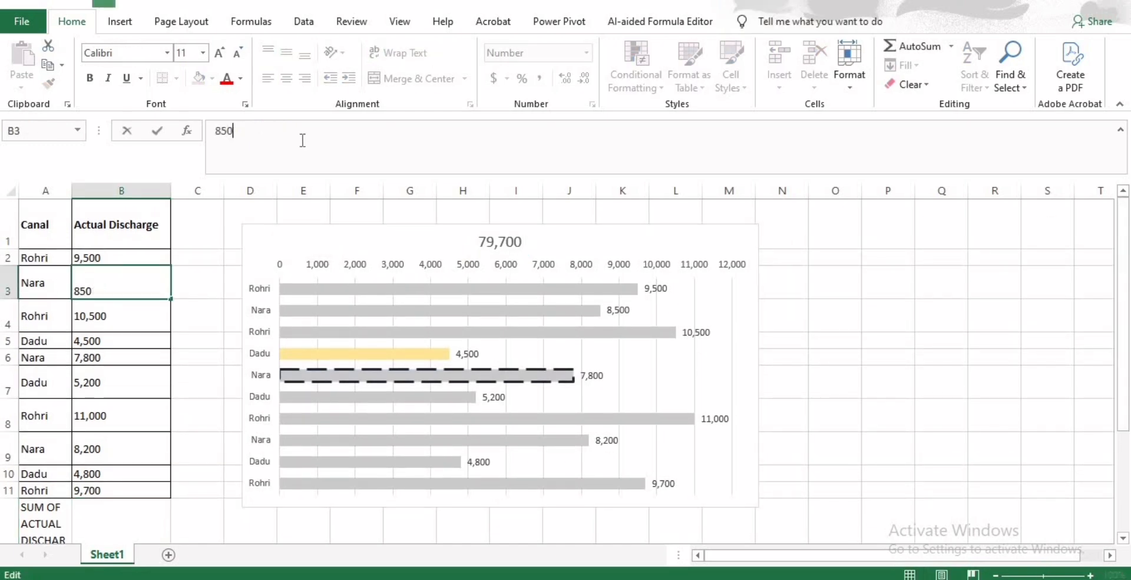
pyautogui.write('=')
pyautogui.press('BackSpace')
pyautogui.write('5-')
pyautogui.press('BackSpace')
pyautogui.write('000')
pyautogui.press('Return')
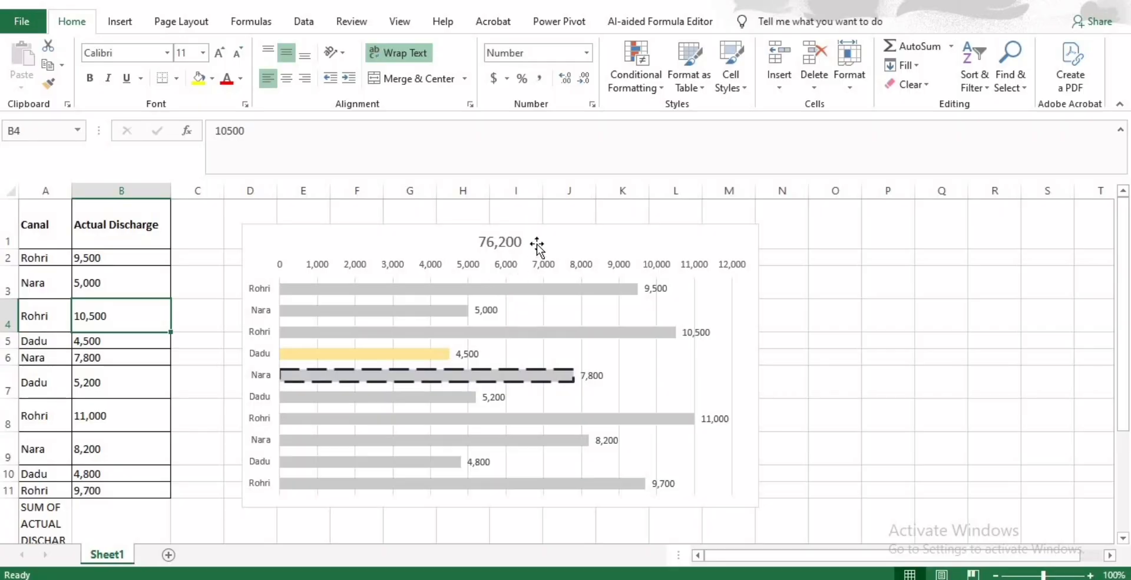
# Check the chart title's cell link and inspect the first Rohri and Nara bars in the chart.
pyautogui.click(513, 244)
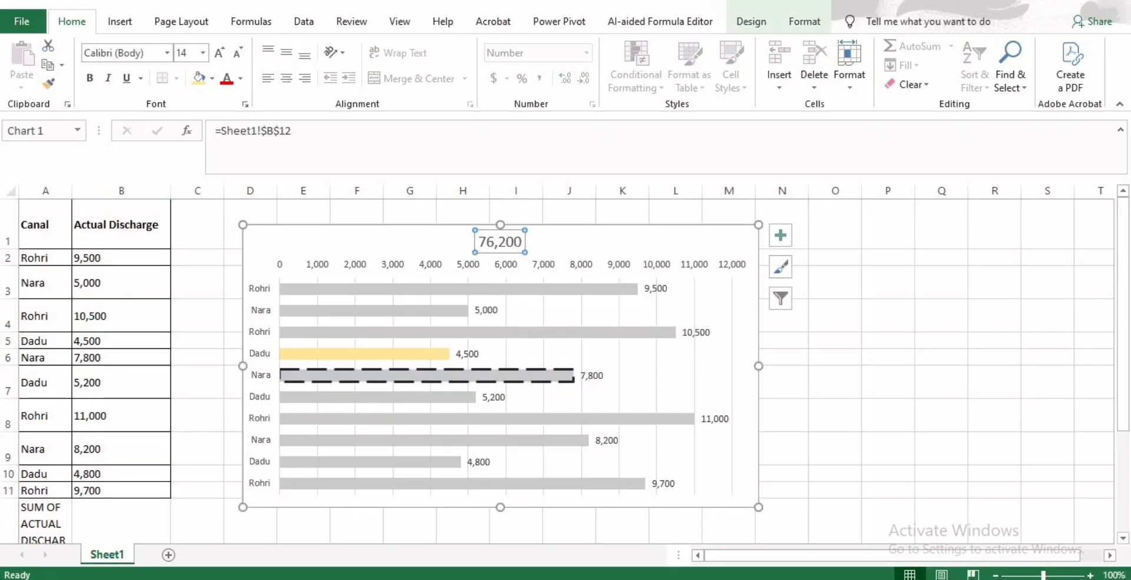
pyautogui.moveTo(1127, 375)
pyautogui.mouseDown()
pyautogui.moveTo(1126, 386)
pyautogui.moveTo(1125, 363)
pyautogui.mouseUp()
pyautogui.click(456, 241)
pyautogui.click(523, 241)
pyautogui.moveTo(565, 283)
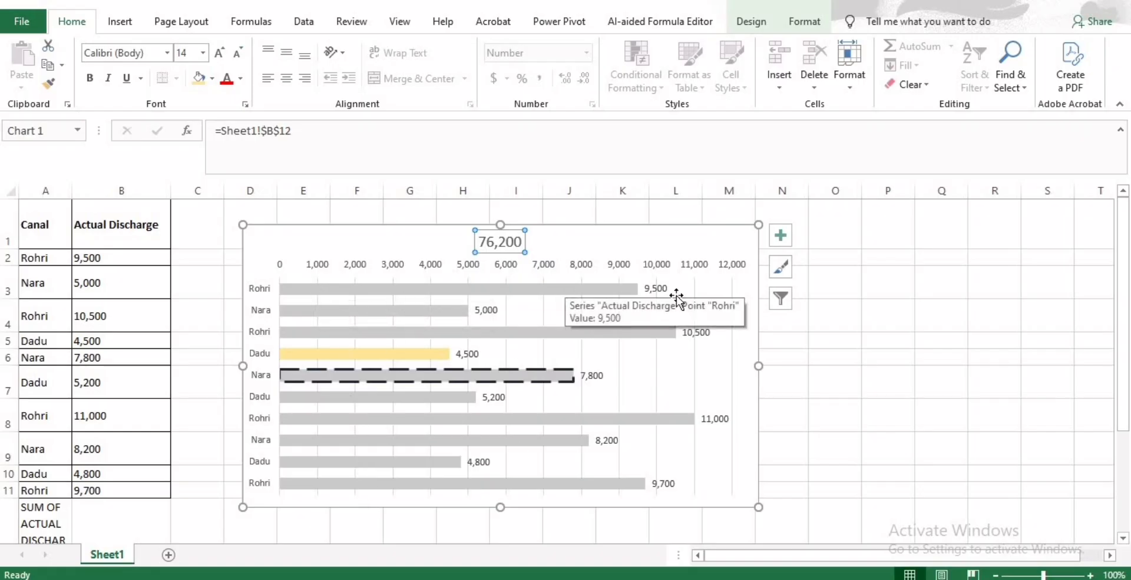
pyautogui.moveTo(368, 313)
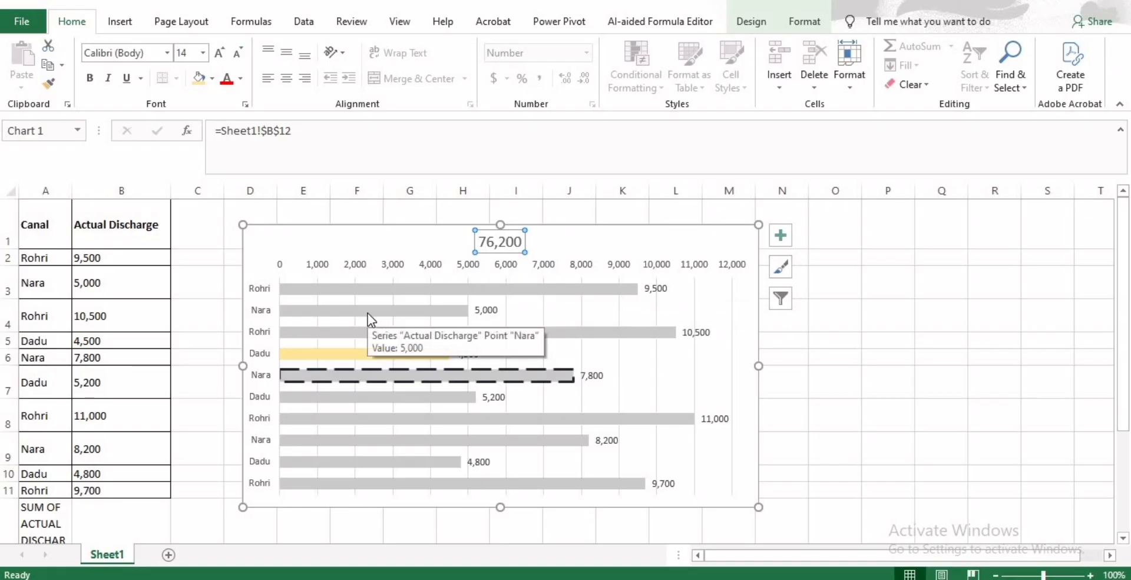